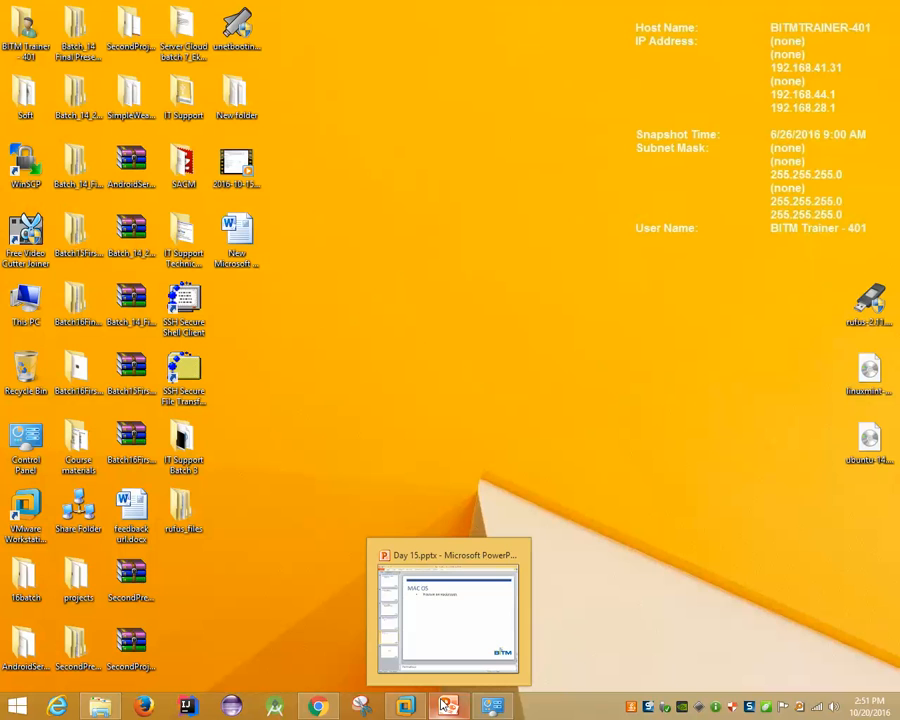
left_click(315, 706)
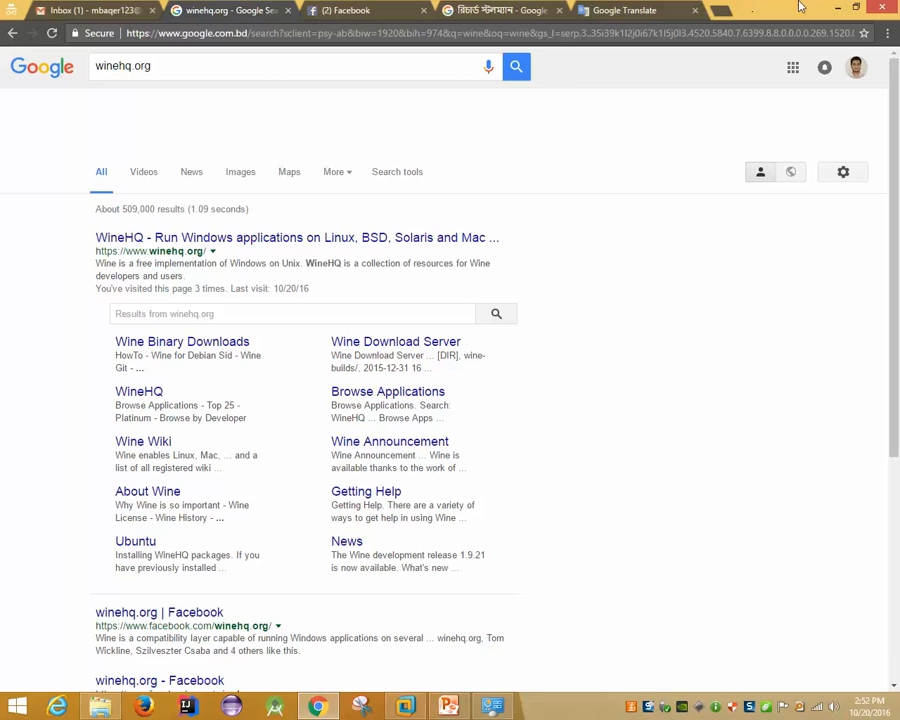
left_click(838, 7)
right_click(426, 178)
left_click(446, 217)
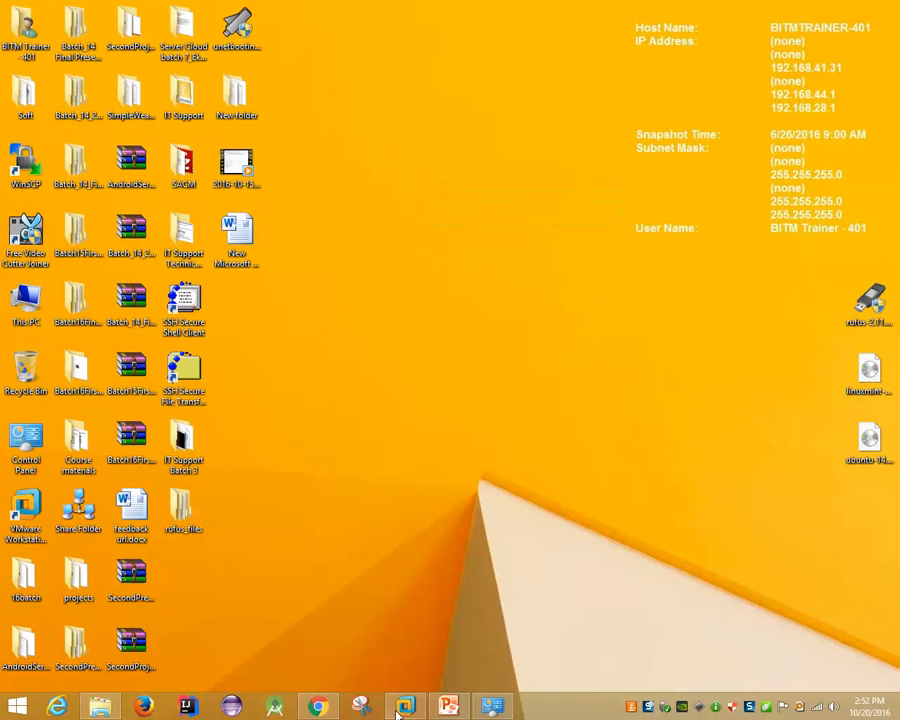
left_click(452, 710)
left_click(452, 710)
left_click(336, 712)
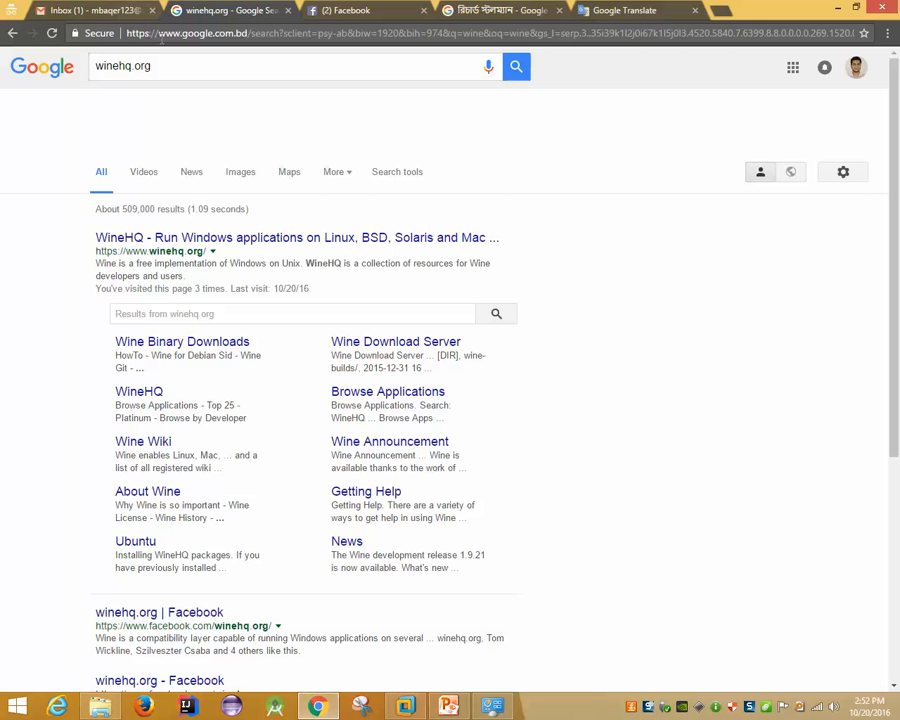
key("BackSpace")
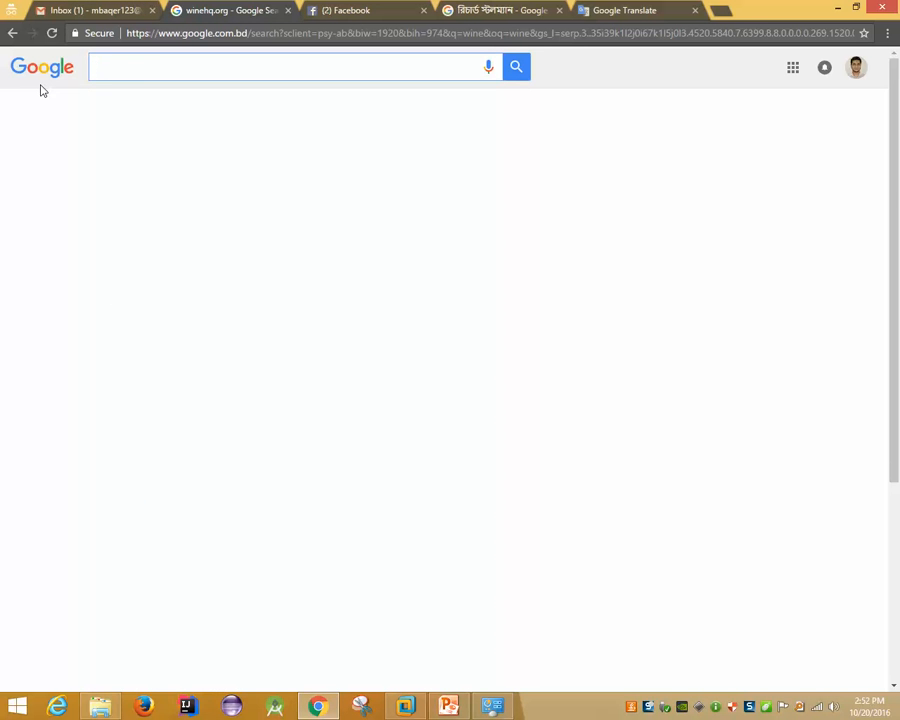
type("syed sa")
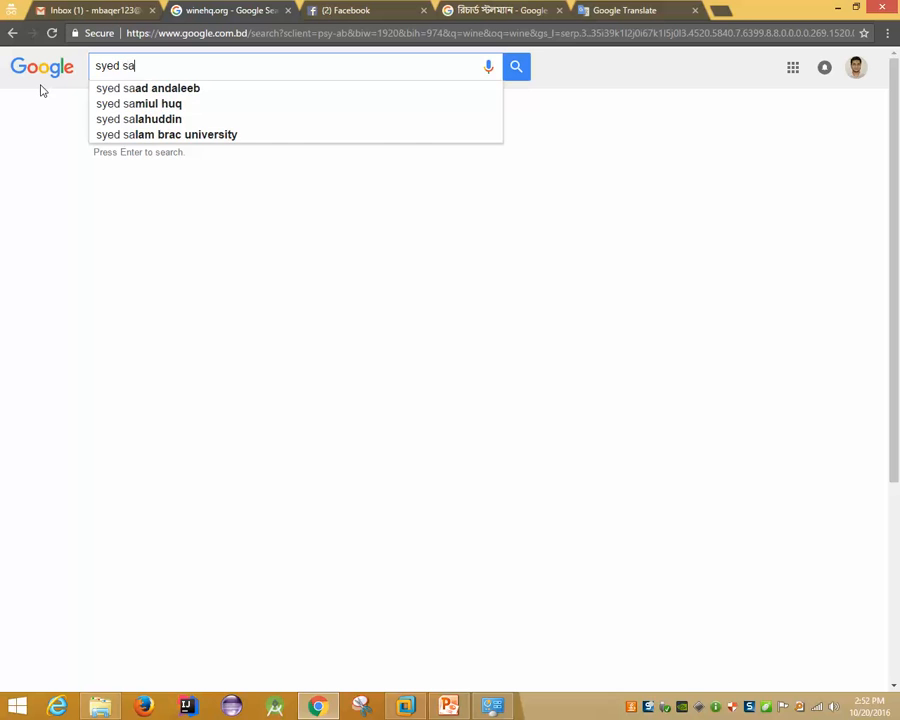
type("l")
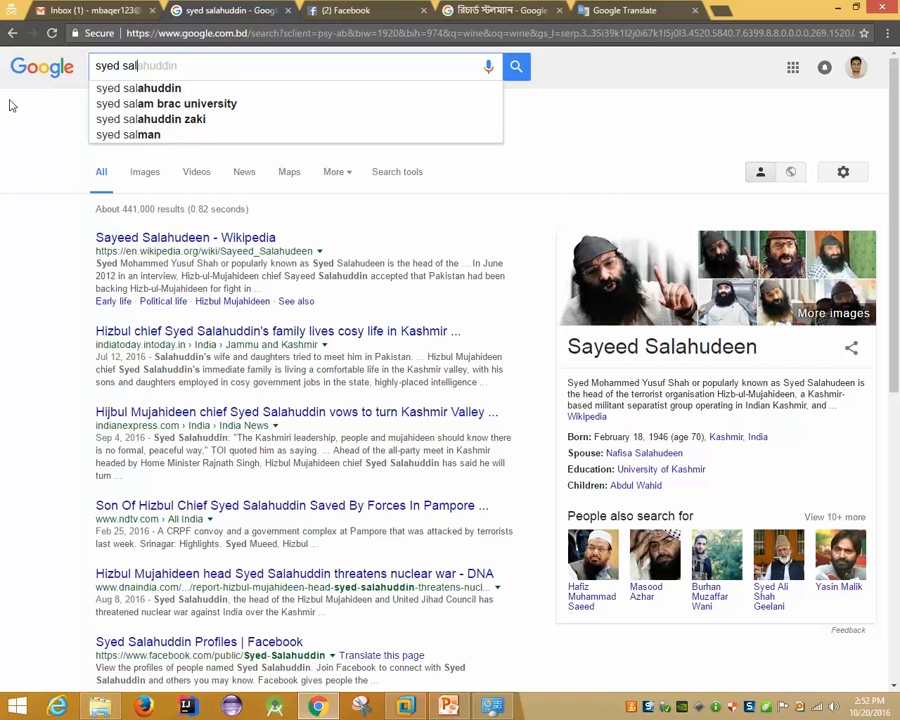
key("BackSpace")
key("BackSpace")
key("BackSpace")
key("BackSpace")
key("BackSpace")
key("BackSpace")
key("BackSpace")
key("BackSpace")
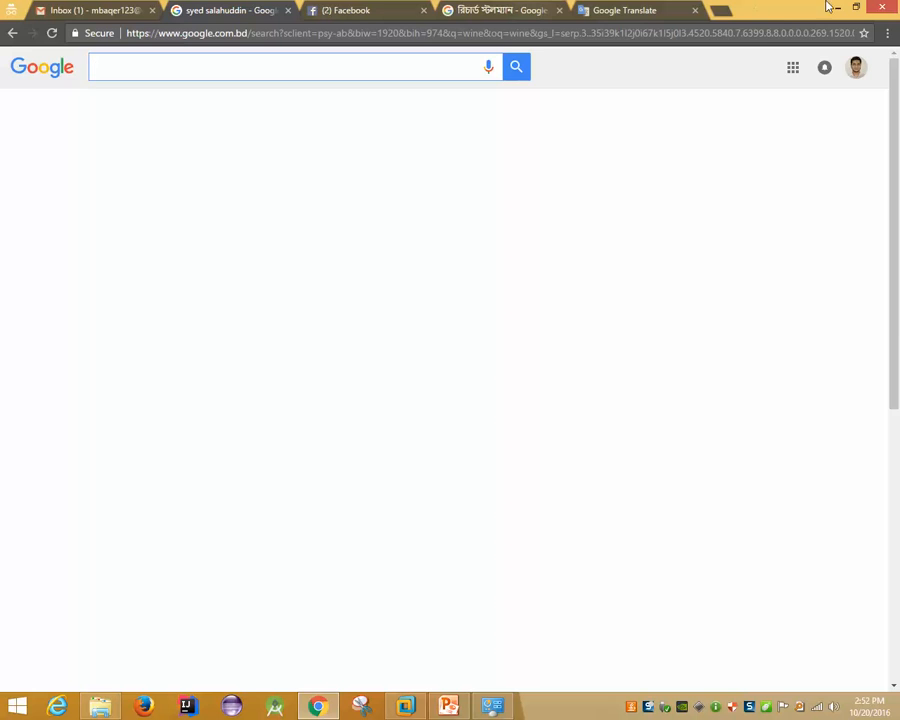
left_click(853, 7)
left_click(775, 10)
left_click(838, 7)
right_click(480, 166)
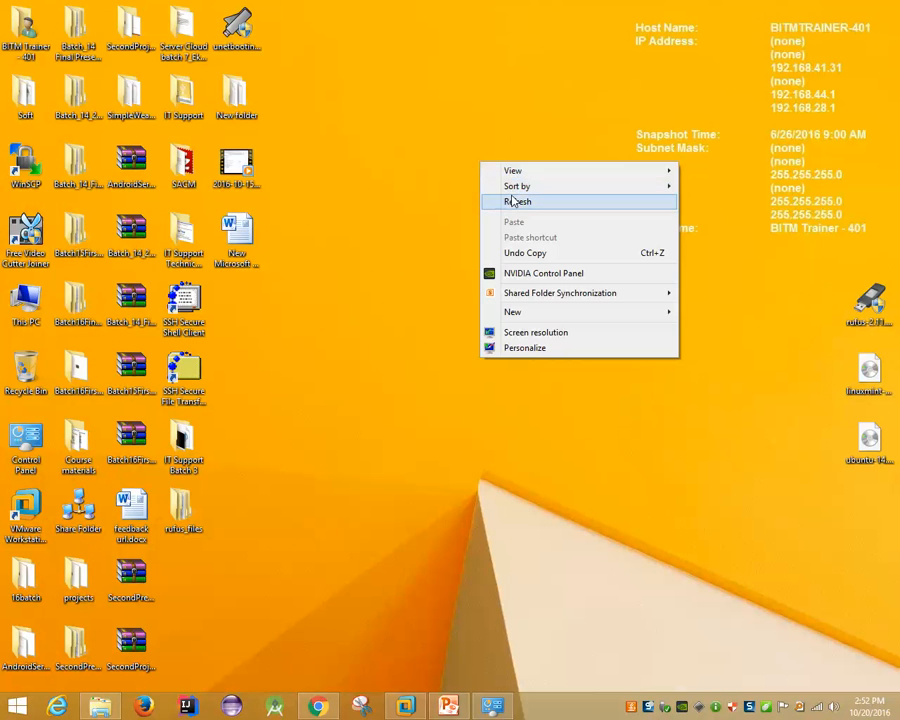
left_click(512, 201)
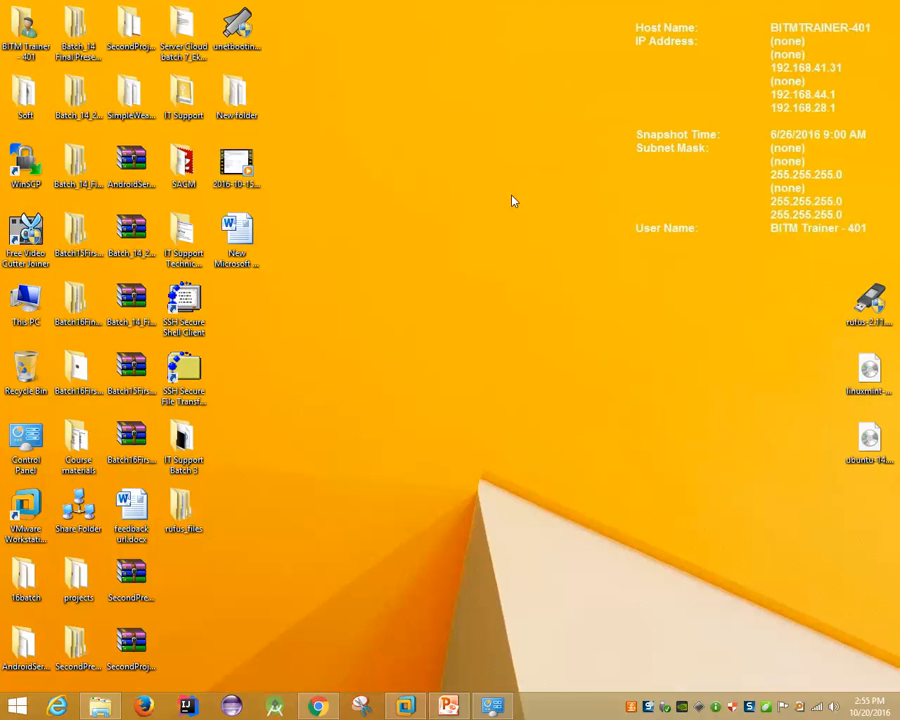
right_click(518, 184)
left_click(543, 228)
right_click(543, 236)
left_click(569, 270)
- Switch to VMware Workstation, start creating a new virtual machine, and move the wizard window up toward the library list
left_click(405, 706)
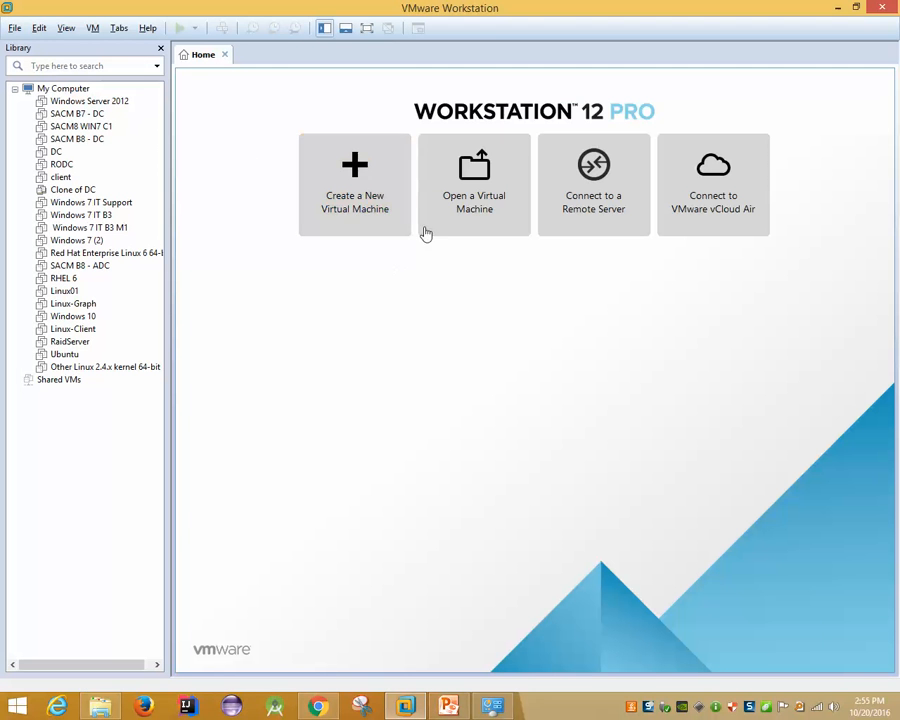
left_click(396, 215)
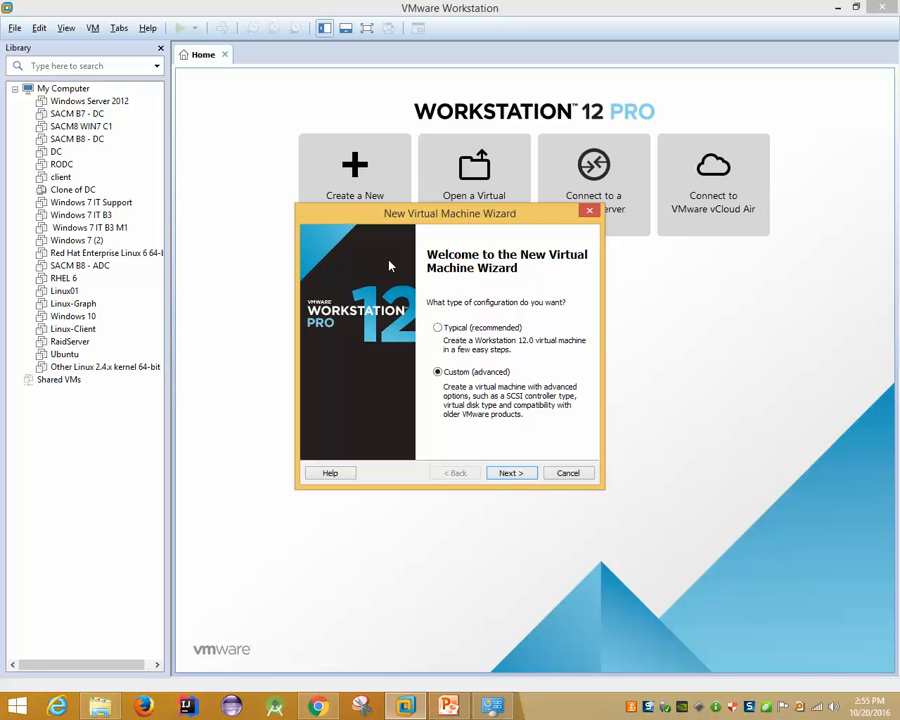
left_click(448, 706)
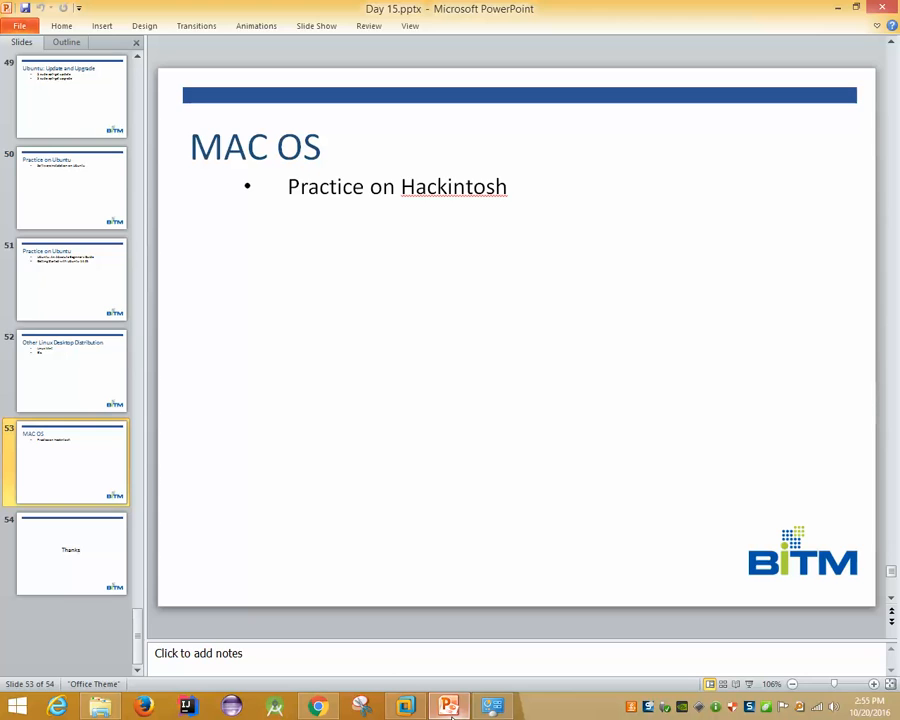
left_click(450, 708)
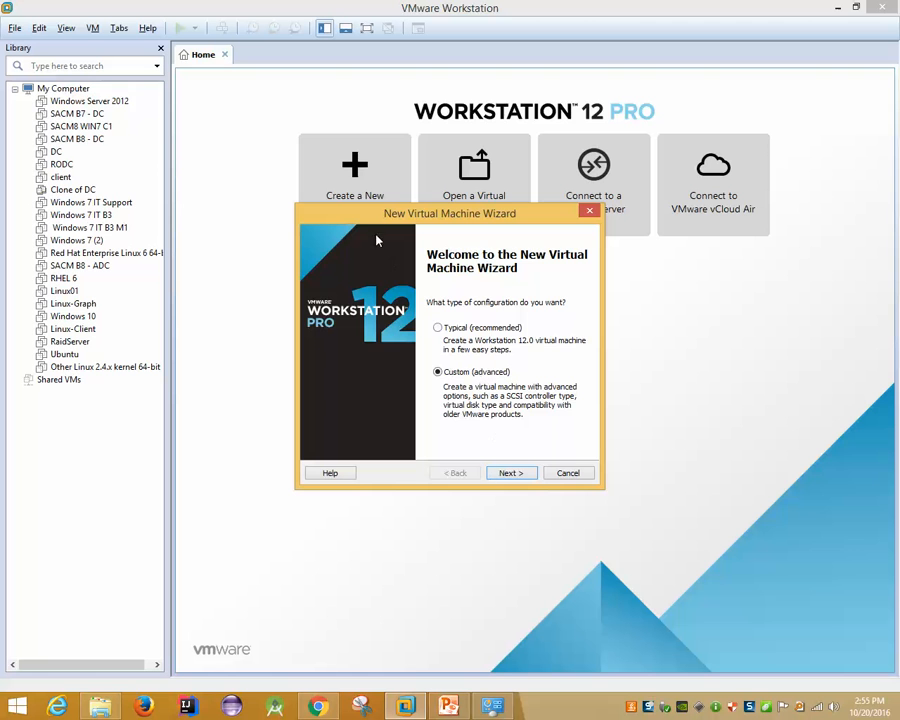
left_click_drag(362, 214, 313, 145)
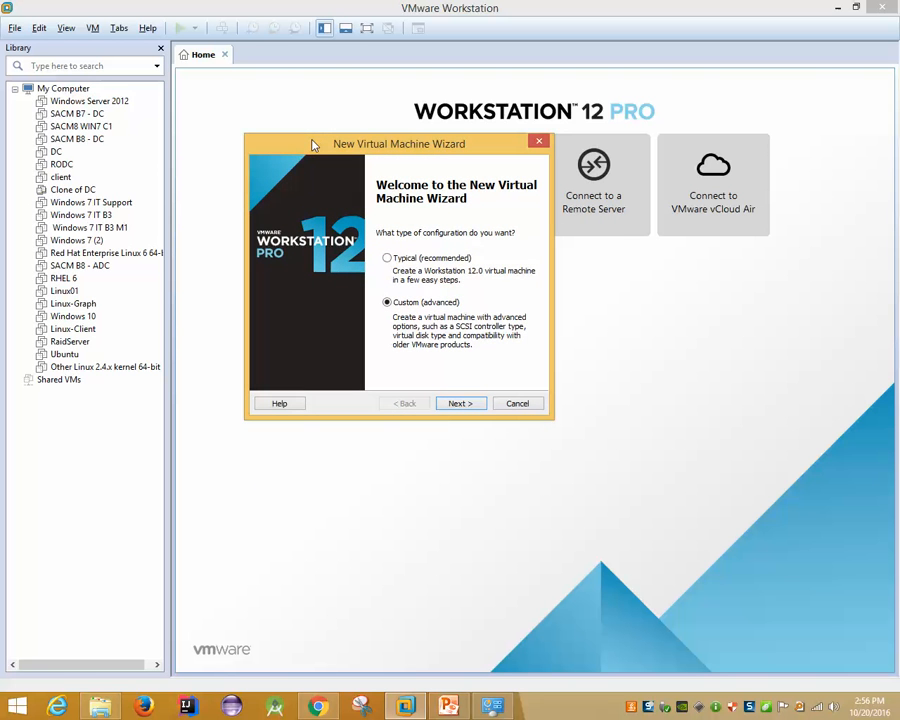
- Switch to the Day 15 presentation in PowerPoint and review the Dual Boot Installation slides 39 to 41
left_click(448, 706)
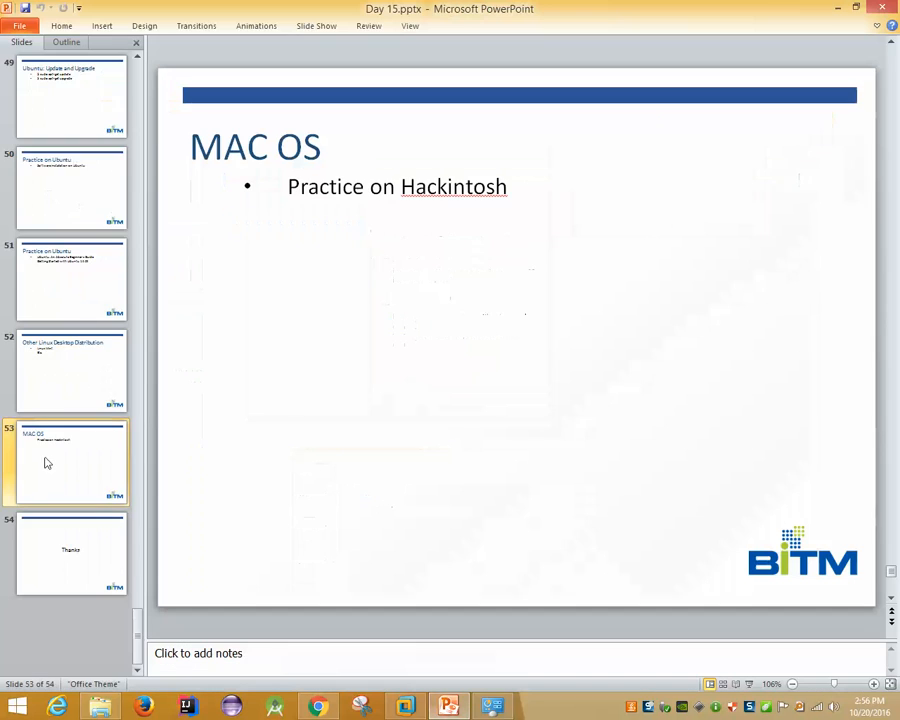
scroll(46, 461, "up", 9)
left_click(86, 229)
scroll(86, 230, "up", 2)
left_click(80, 212)
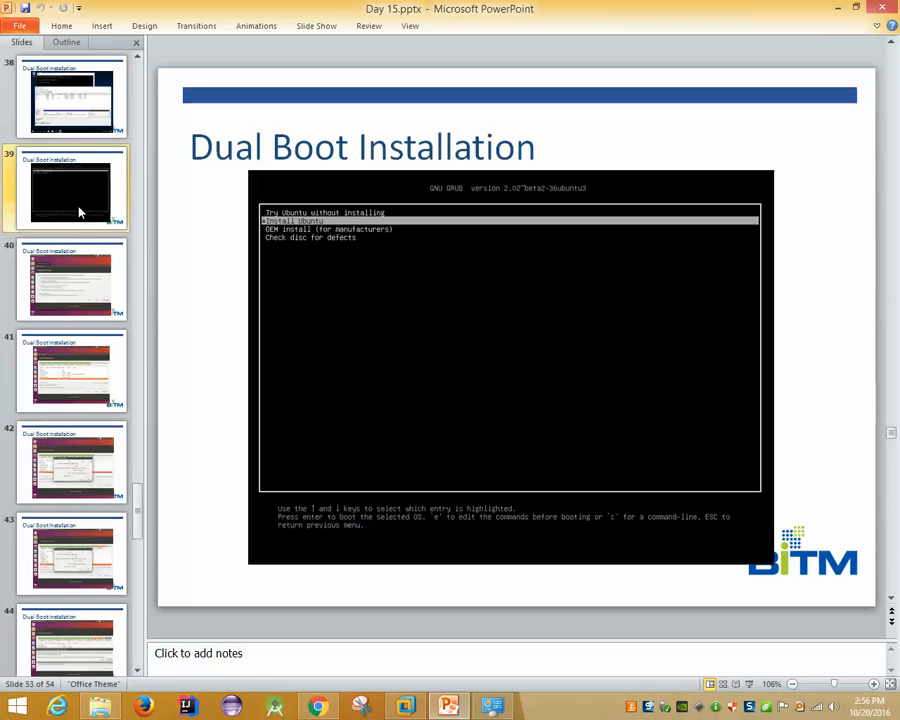
scroll(84, 226, "up", 2)
scroll(84, 226, "down", 3)
left_click(86, 228)
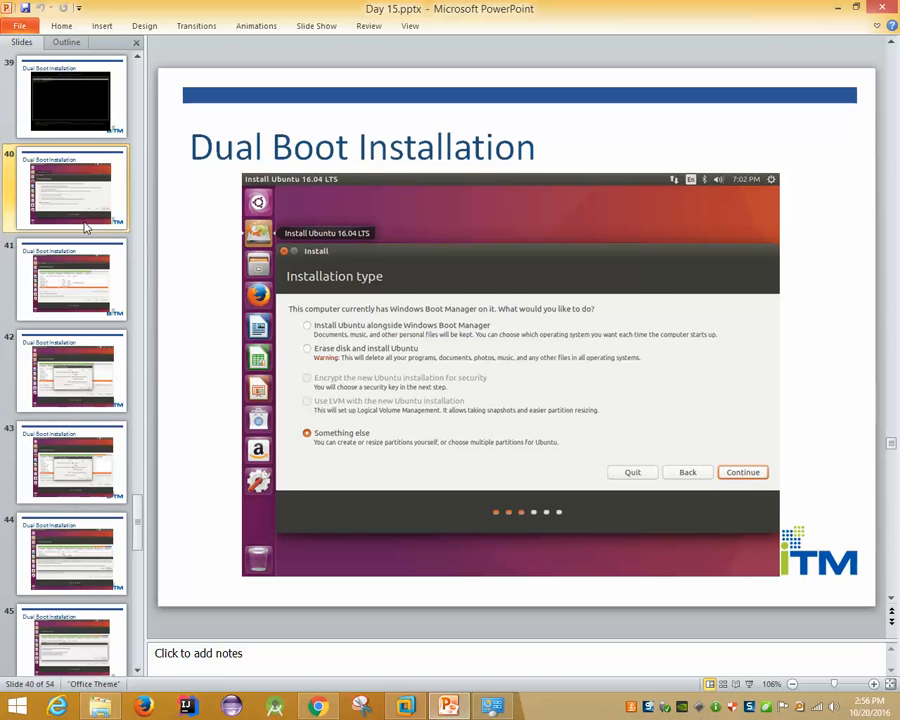
left_click(46, 305)
scroll(46, 305, "up", 1)
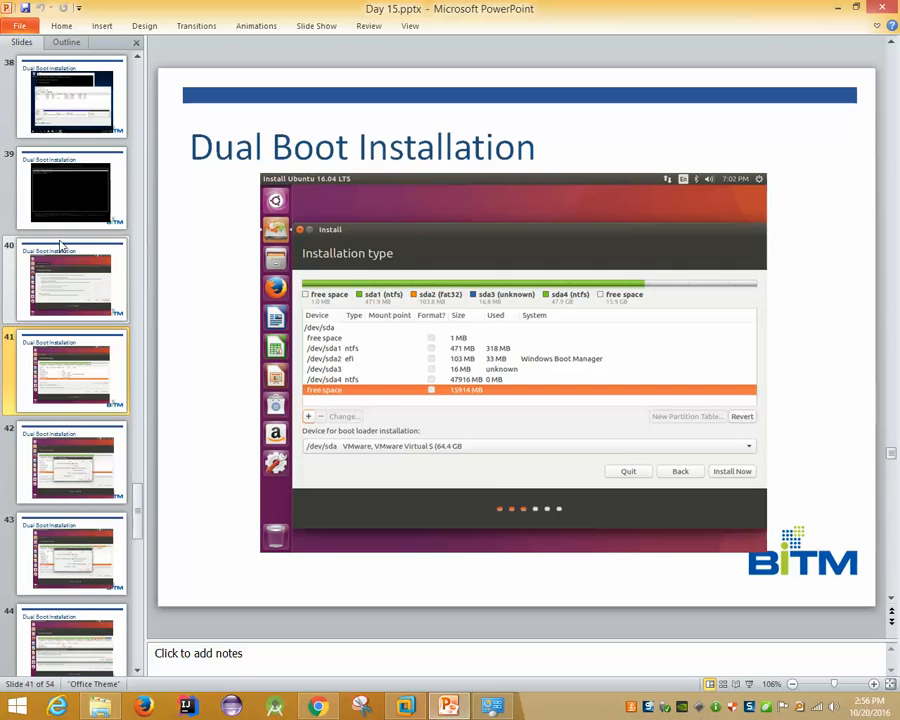
left_click(62, 255)
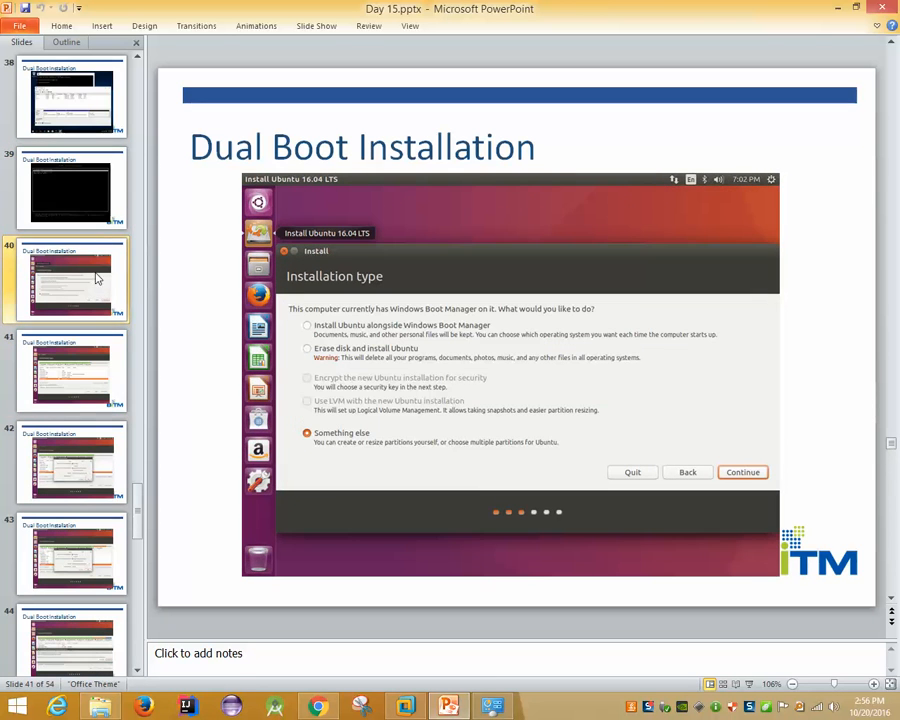
- Return to VMware Workstation and accept Custom configuration, Workstation 12.0 compatibility and installing the operating system later for the new virtual machine
left_click(421, 706)
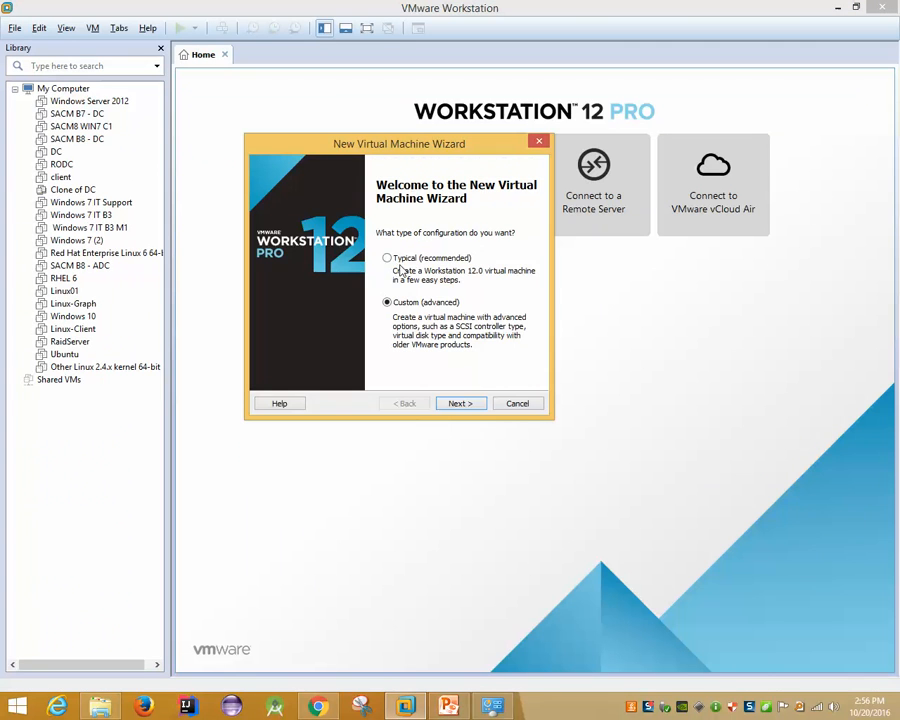
left_click(466, 404)
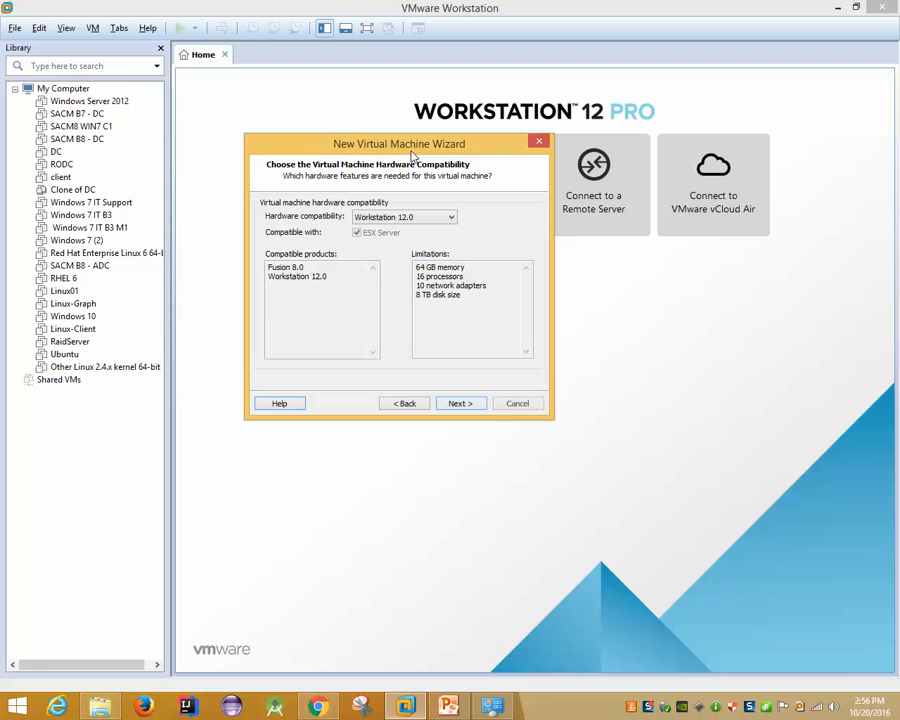
left_click(408, 403)
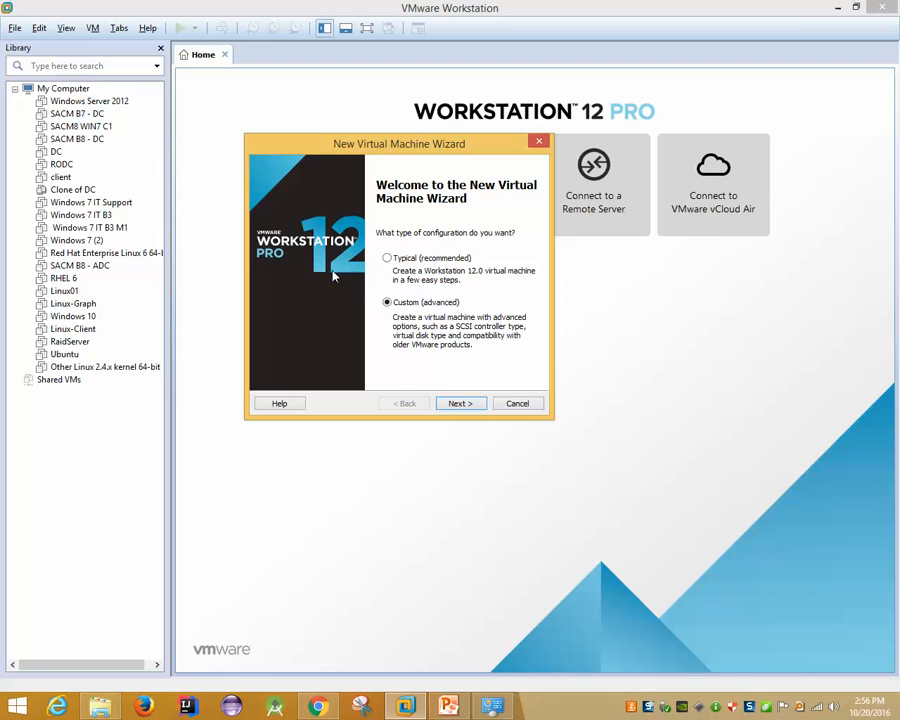
left_click(465, 403)
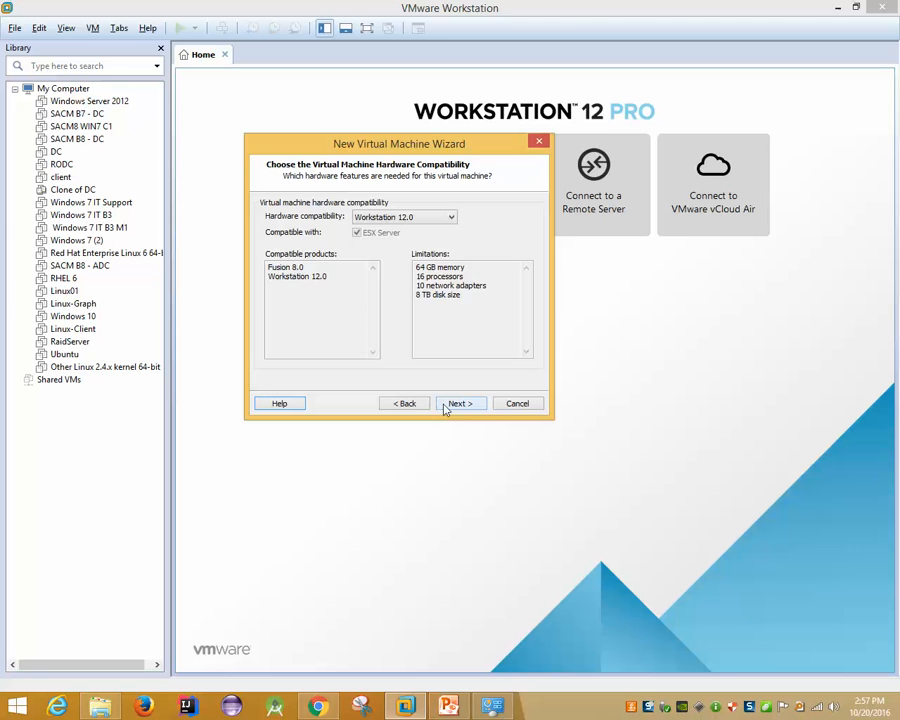
left_click(404, 404)
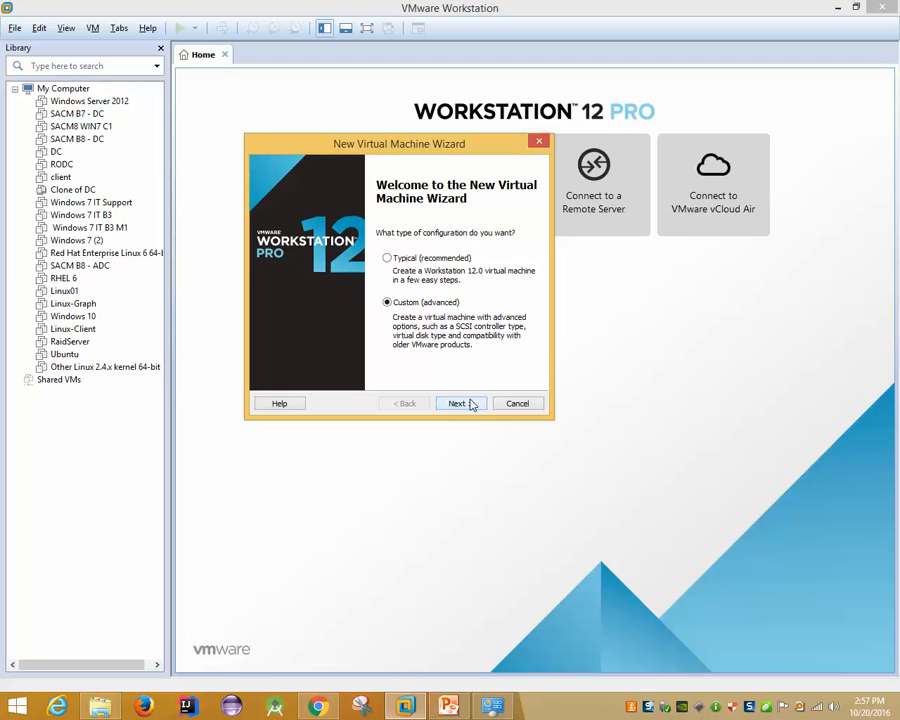
left_click(458, 403)
left_click(458, 403)
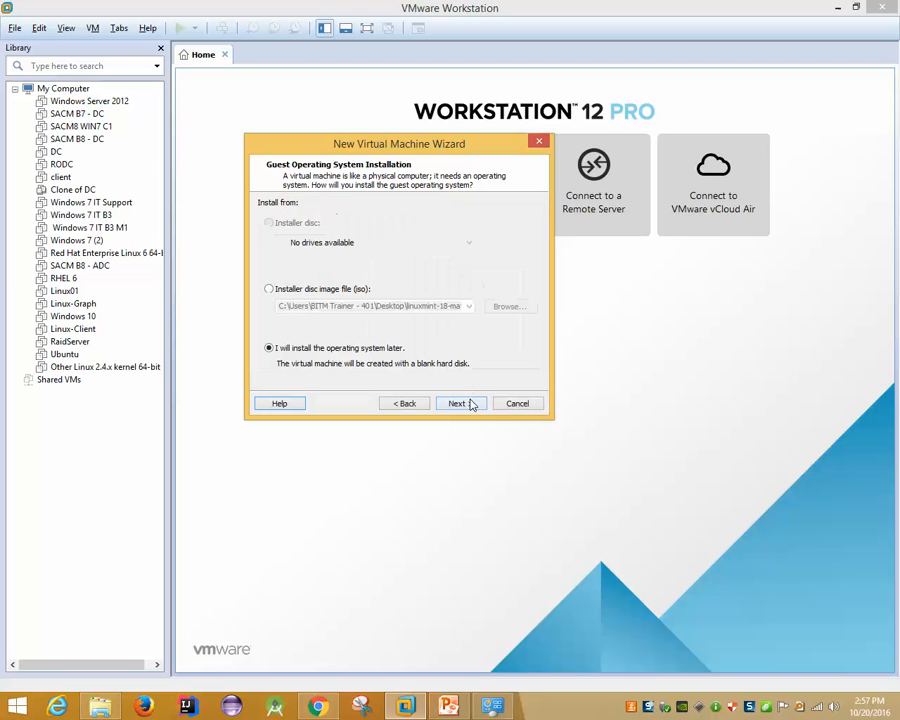
left_click(465, 409)
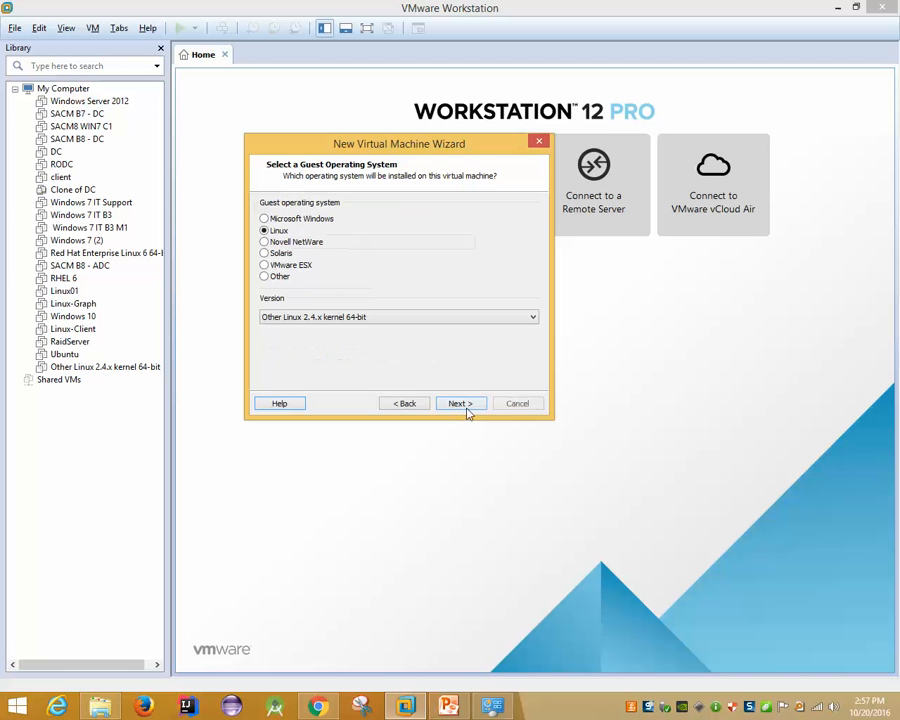
- Set the Linux guest operating system version to Other Linux 3.x kernel 64-bit
left_click(432, 317)
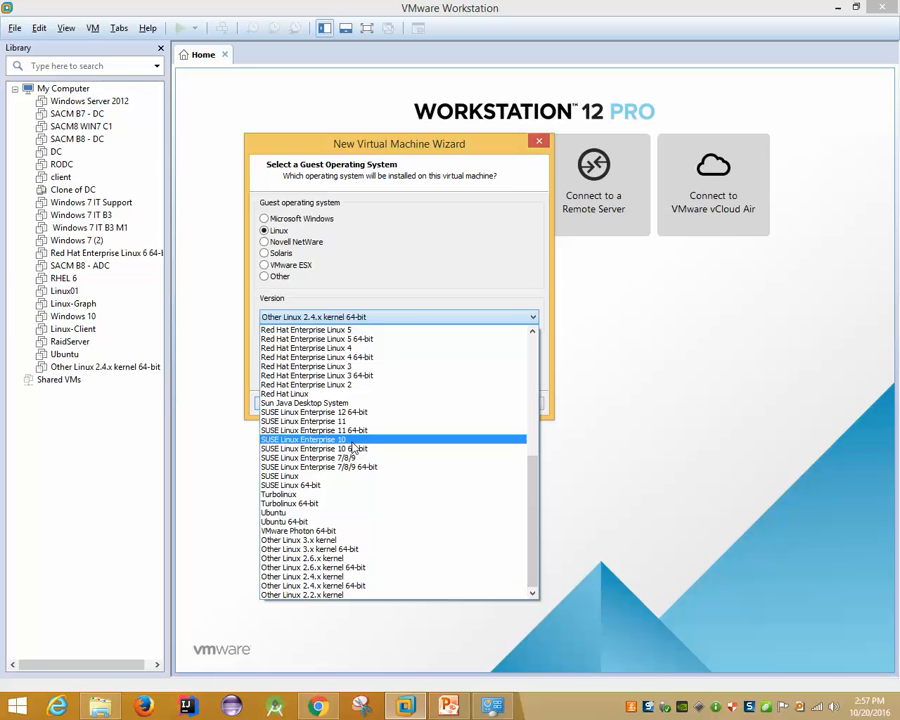
scroll(352, 447, "up", 4)
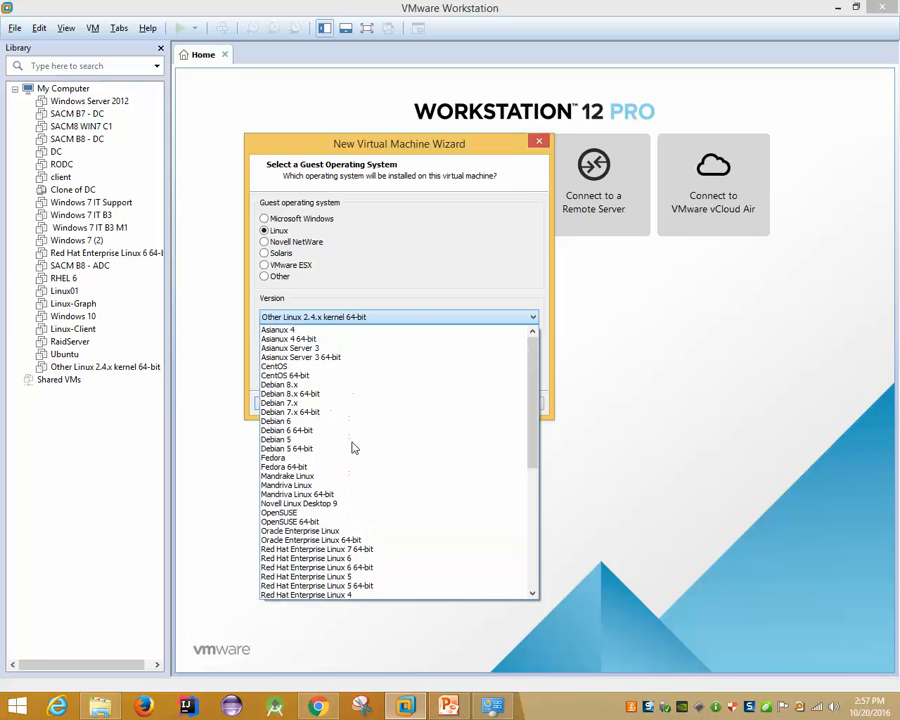
scroll(350, 444, "down", 7)
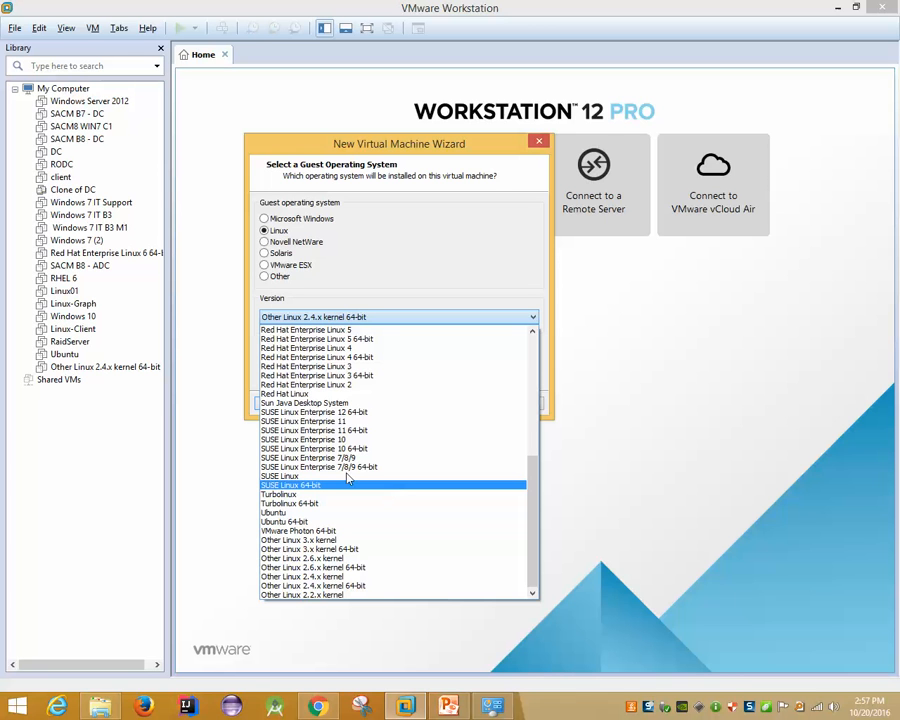
left_click(355, 551)
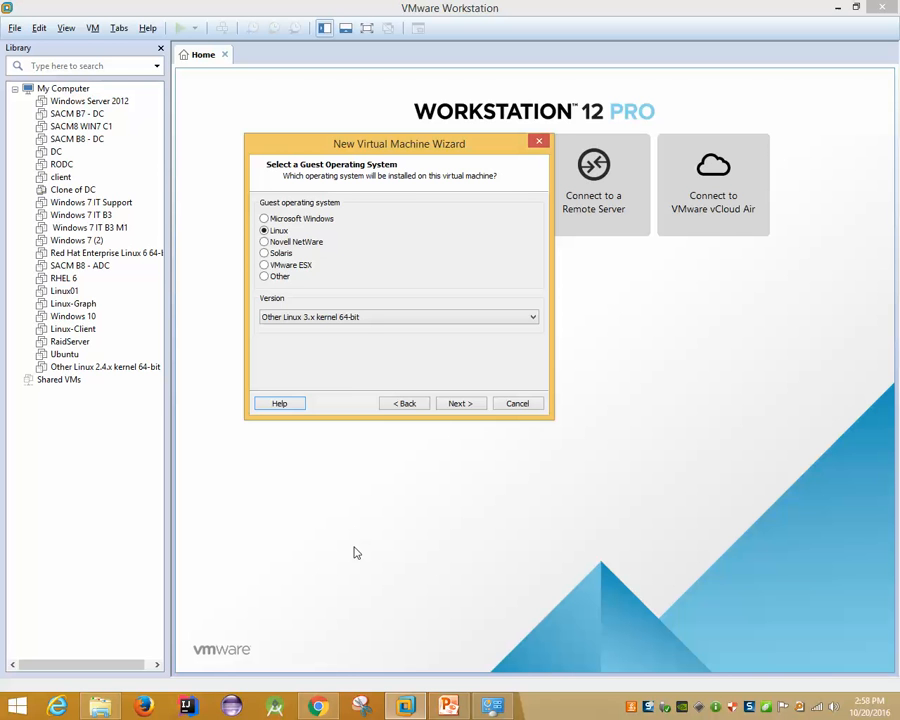
left_click(364, 316)
left_click(364, 316)
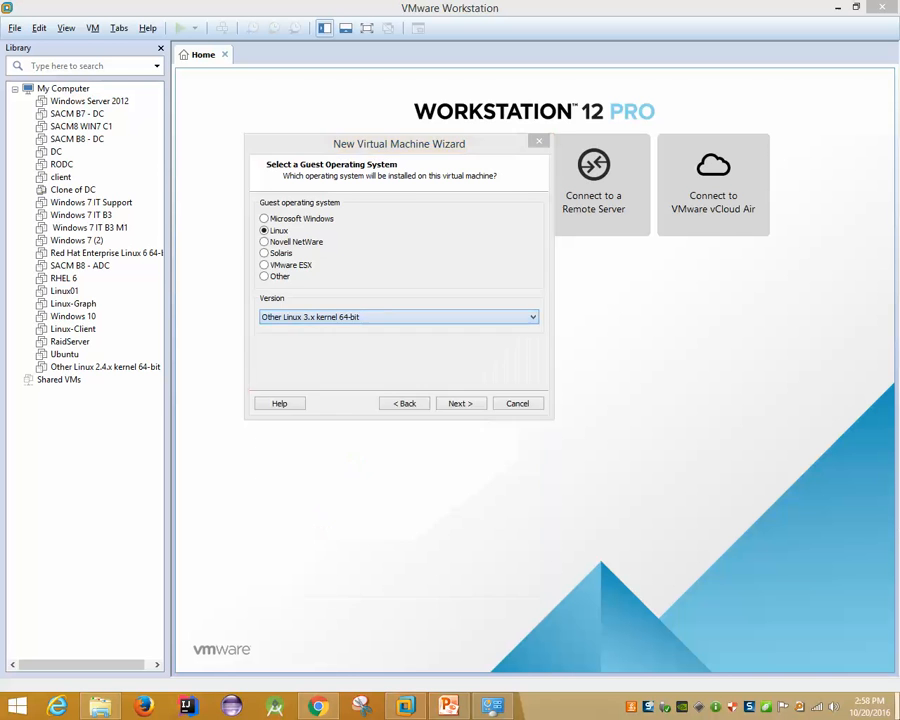
- Check the Linux Mint ISO file on the desktop, then search Google for "linux mint 18" in Chrome
key("super+d")
left_click(860, 386)
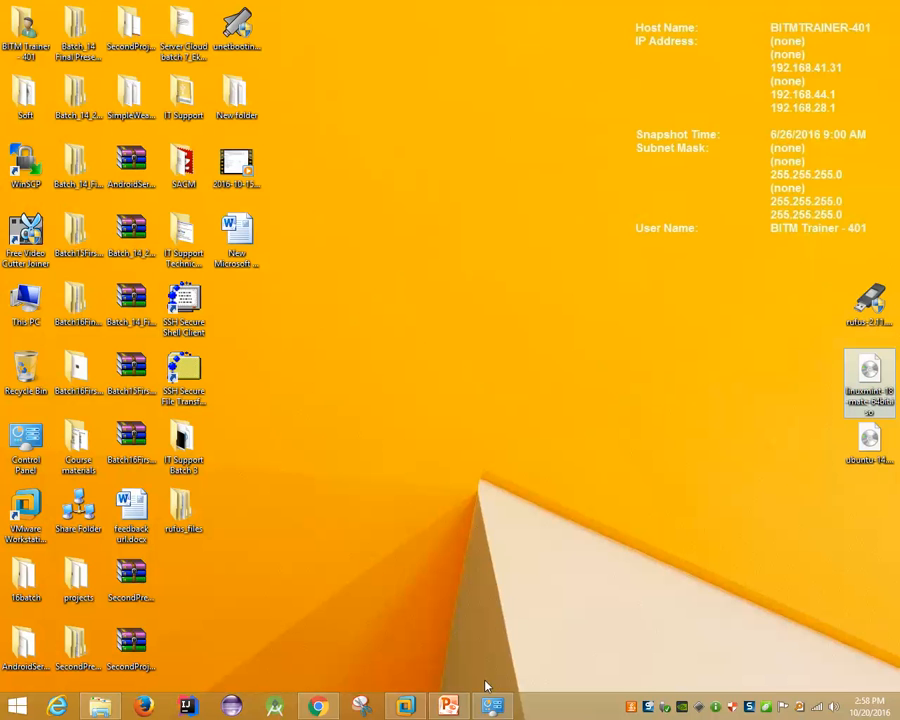
left_click(316, 707)
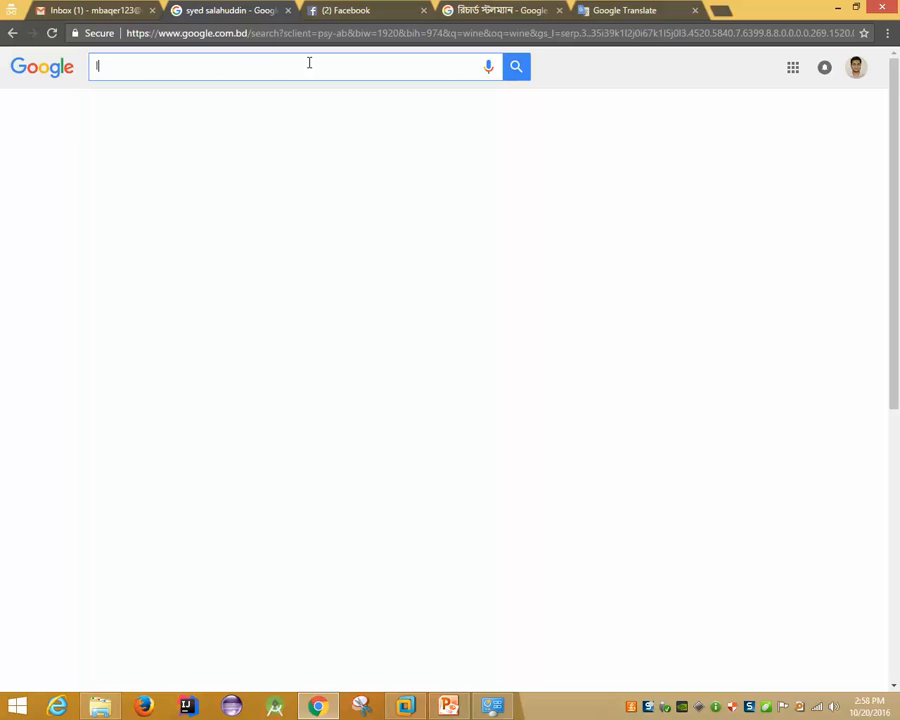
type("linux mint 18")
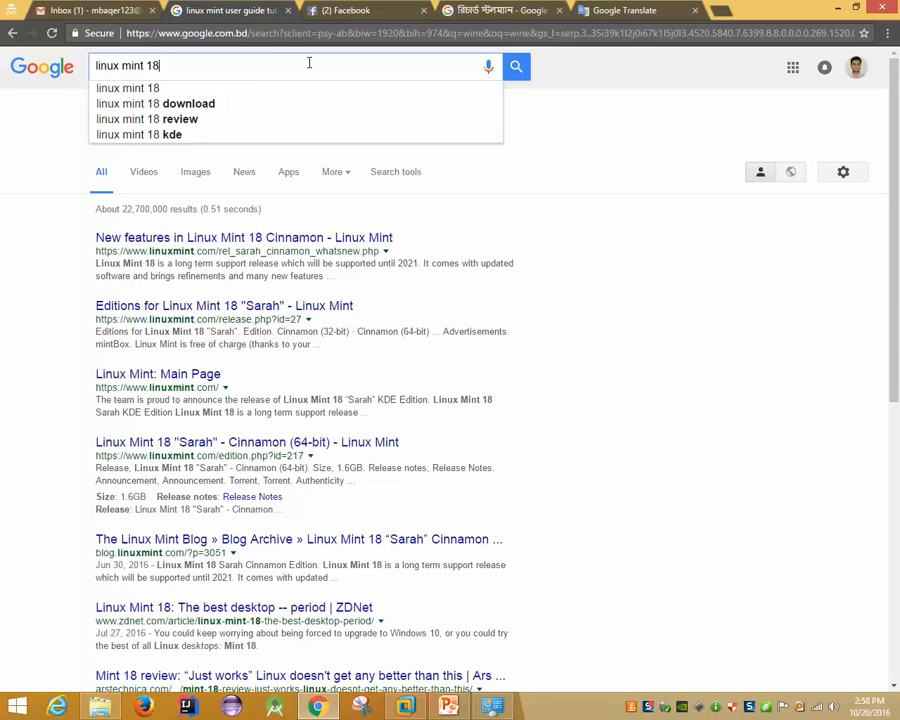
key("Return")
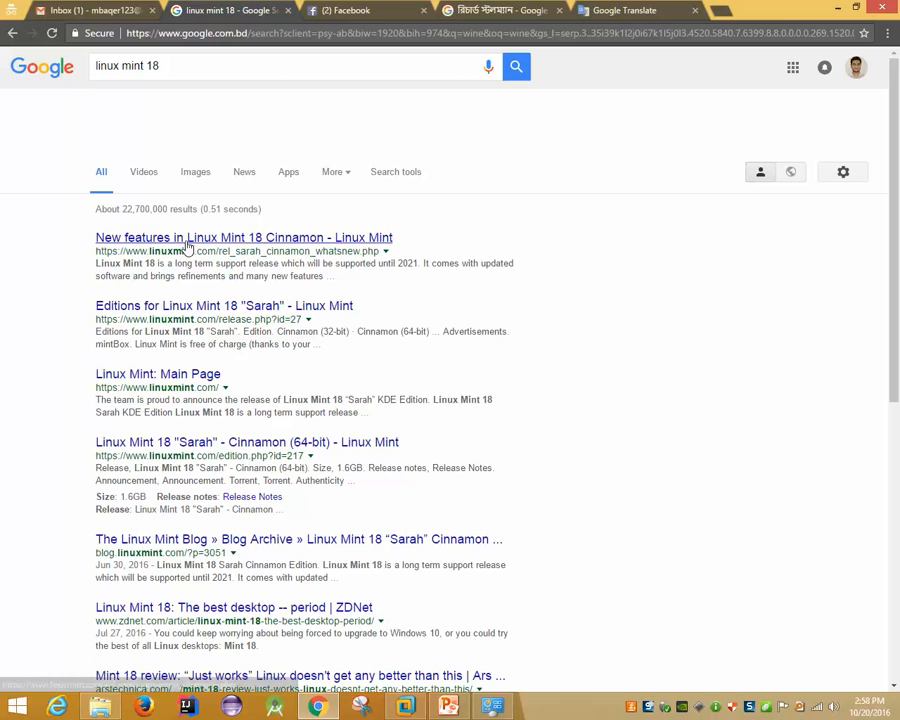
- Open the Linux Mint 18 Cinnamon new features and Linux Mint main page results in separate tabs, then search for "linux mint 18 linux version"
middle_click(129, 240)
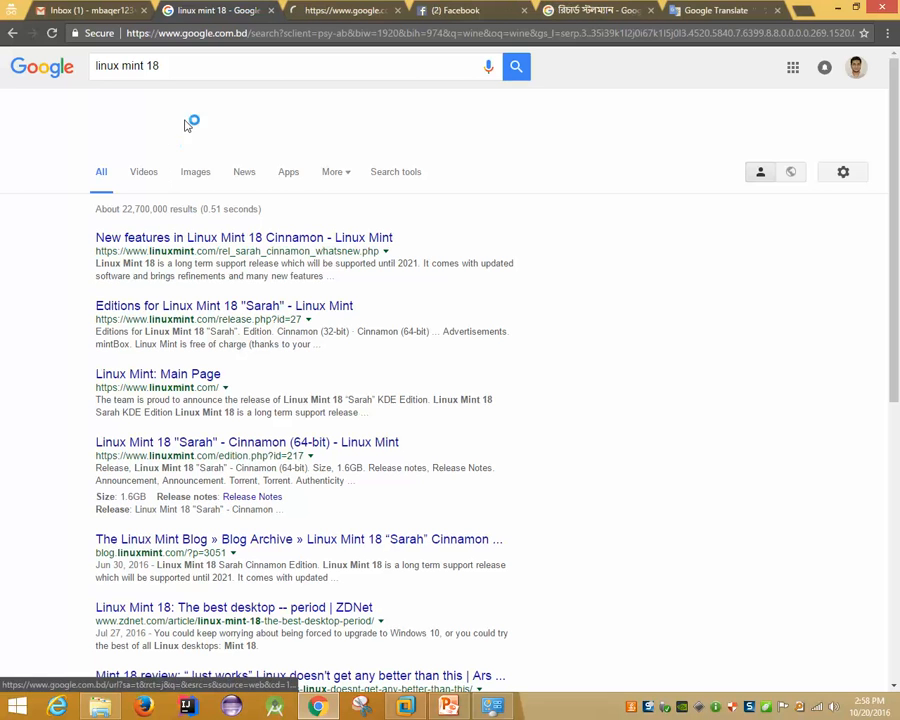
middle_click(125, 378)
left_click(186, 63)
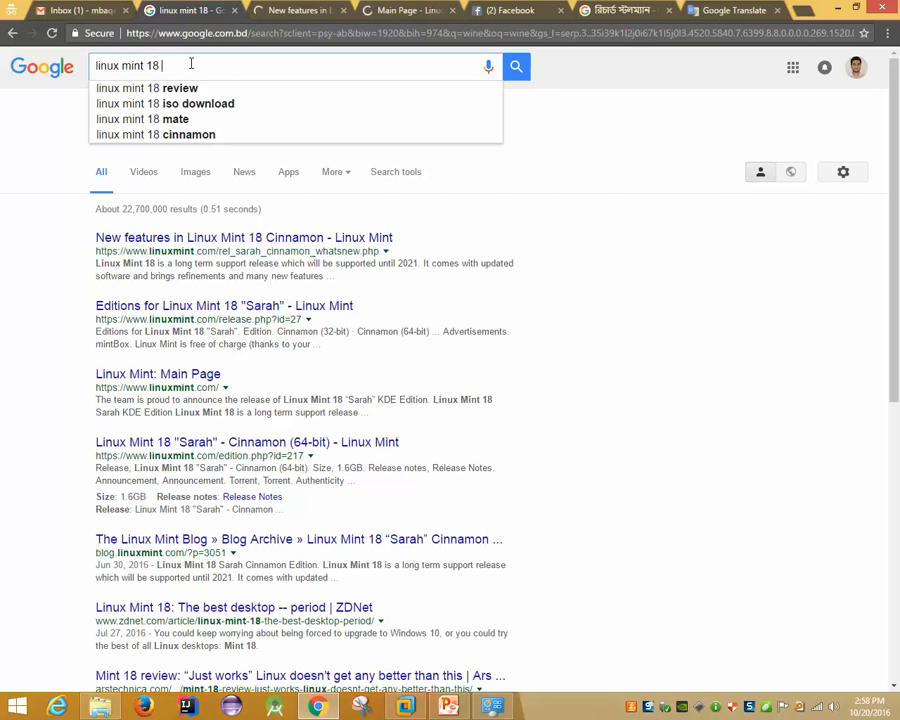
type("linux")
type(" version")
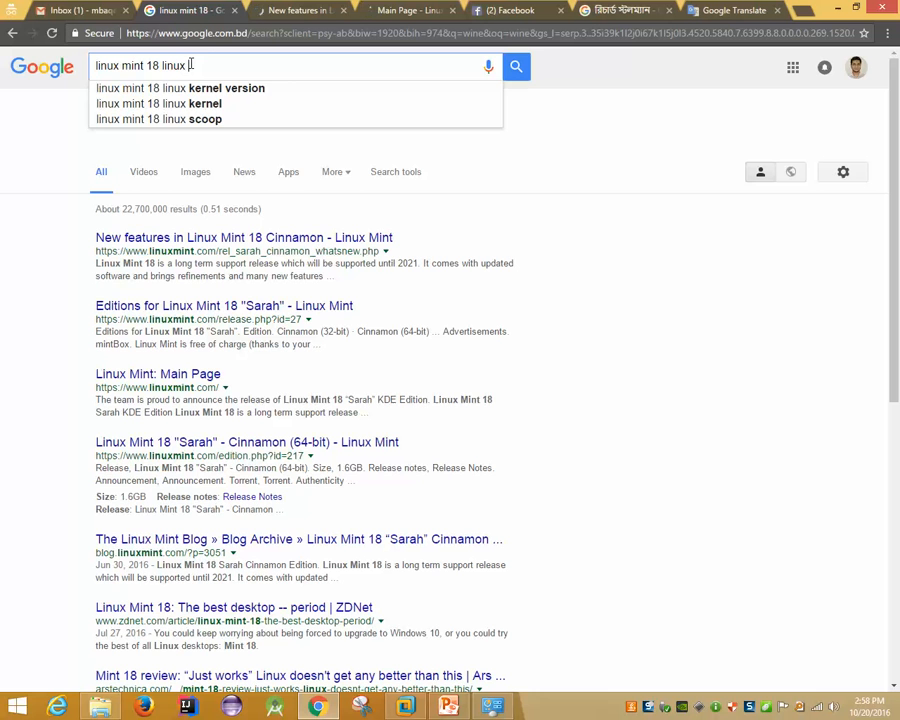
key("Return")
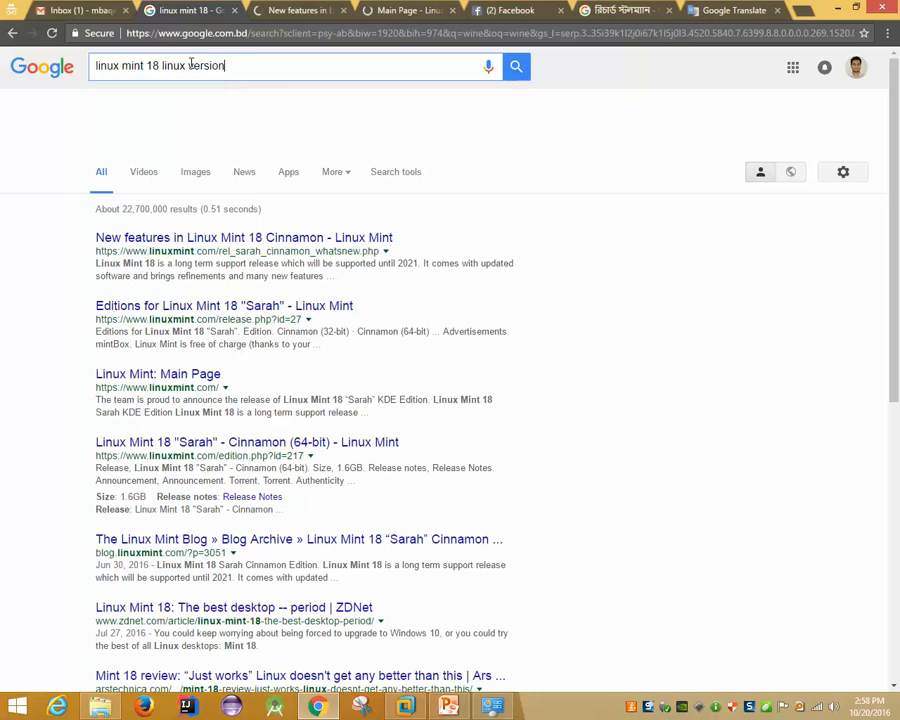
- Return to VMware Workstation, check the guest Linux version options and cancel the new virtual machine wizard
key("alt+Tab")
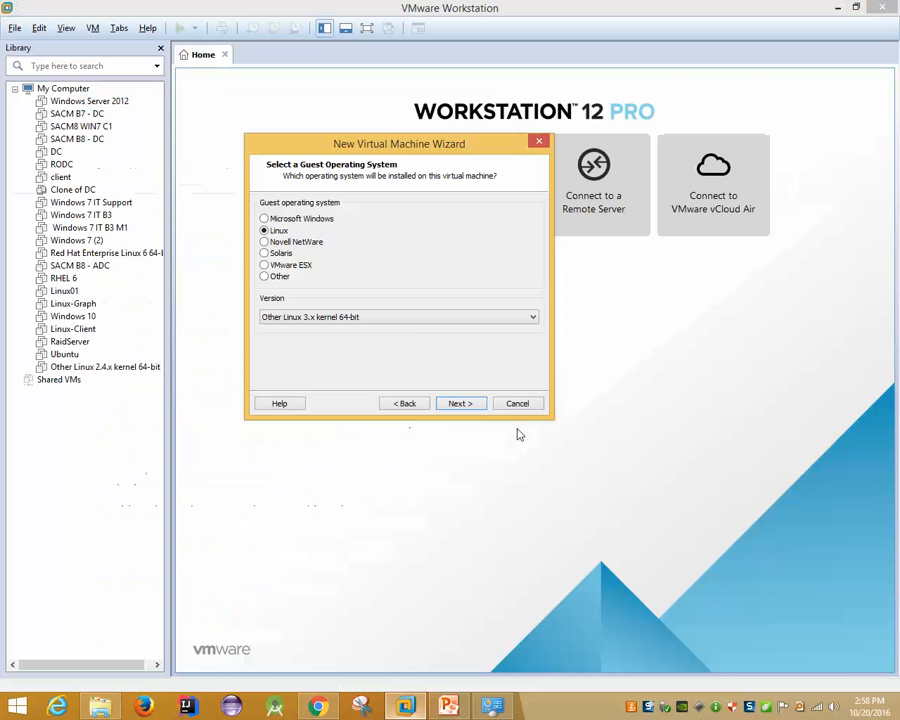
left_click(411, 323)
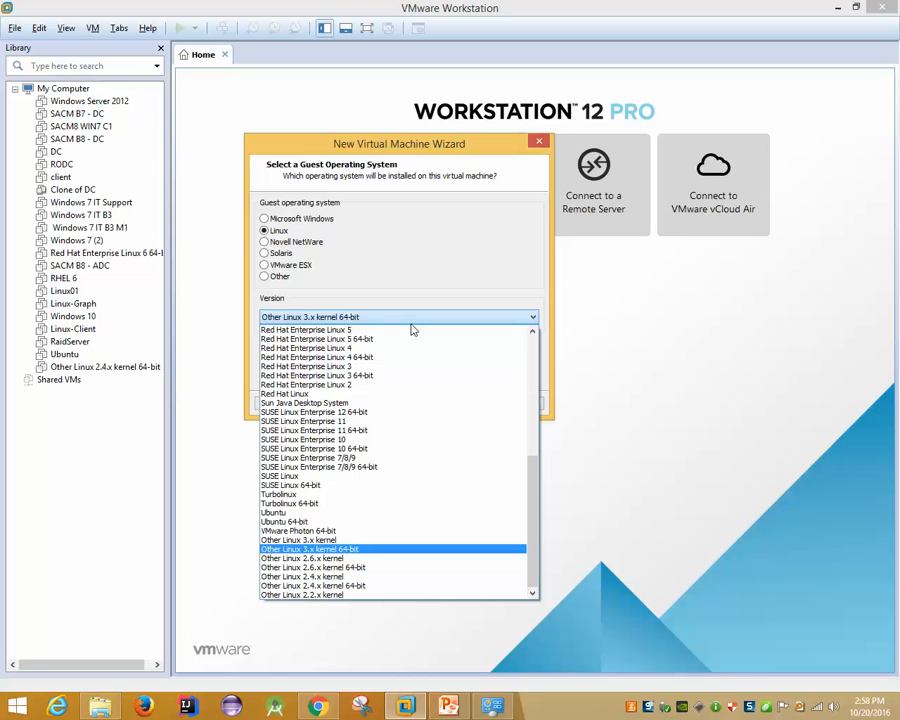
left_click(424, 291)
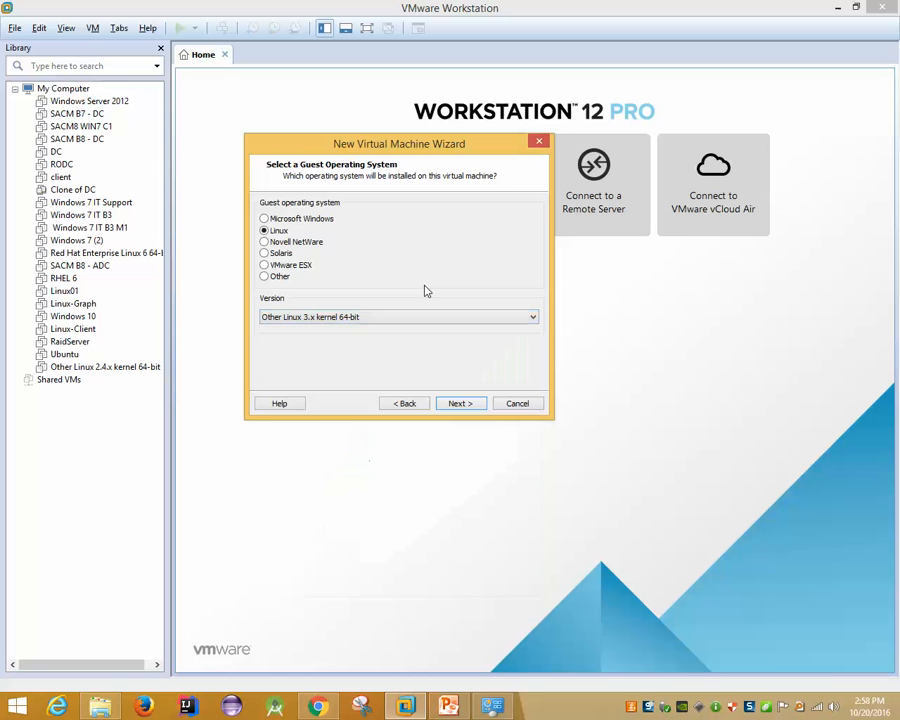
left_click(515, 406)
- Switch to Chrome and look over the beginning of the New features in Linux Mint 18 Cinnamon page, then return to the search results
left_click(328, 706)
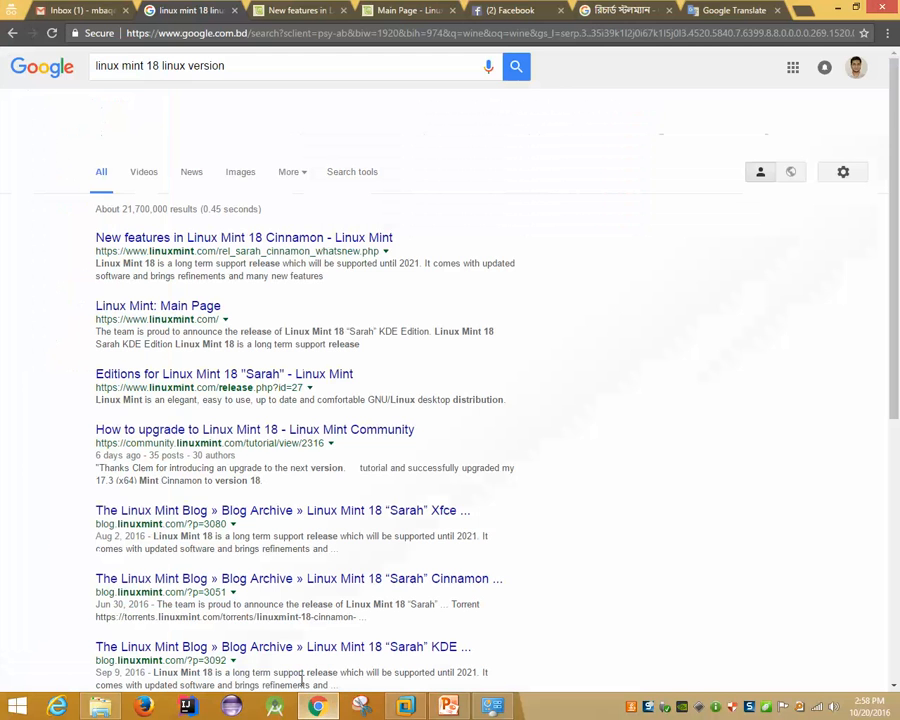
left_click(300, 10)
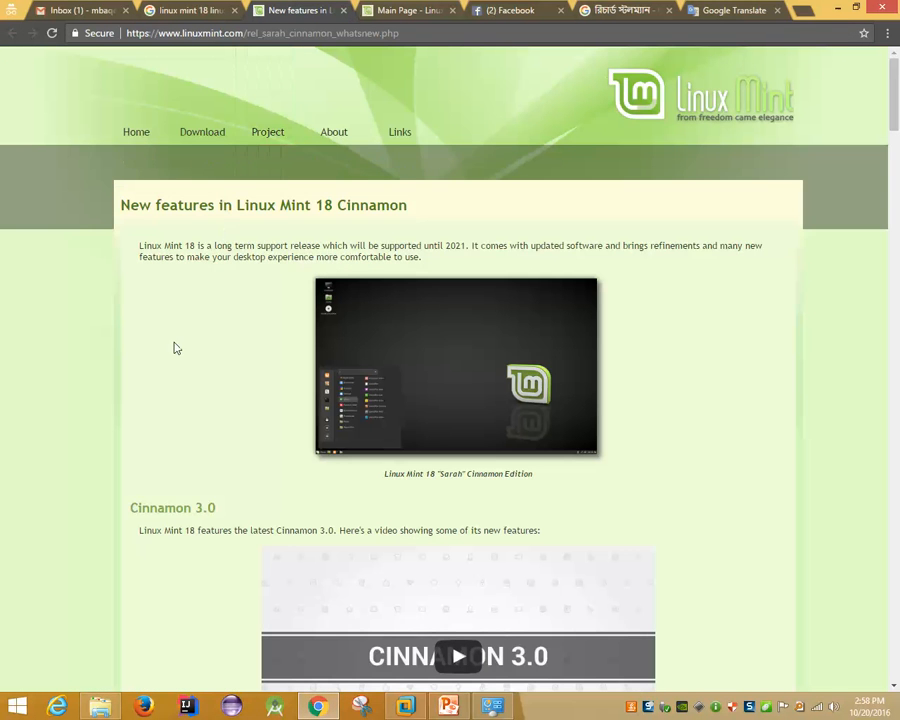
scroll(183, 348, "down", 3)
scroll(183, 348, "down", 3)
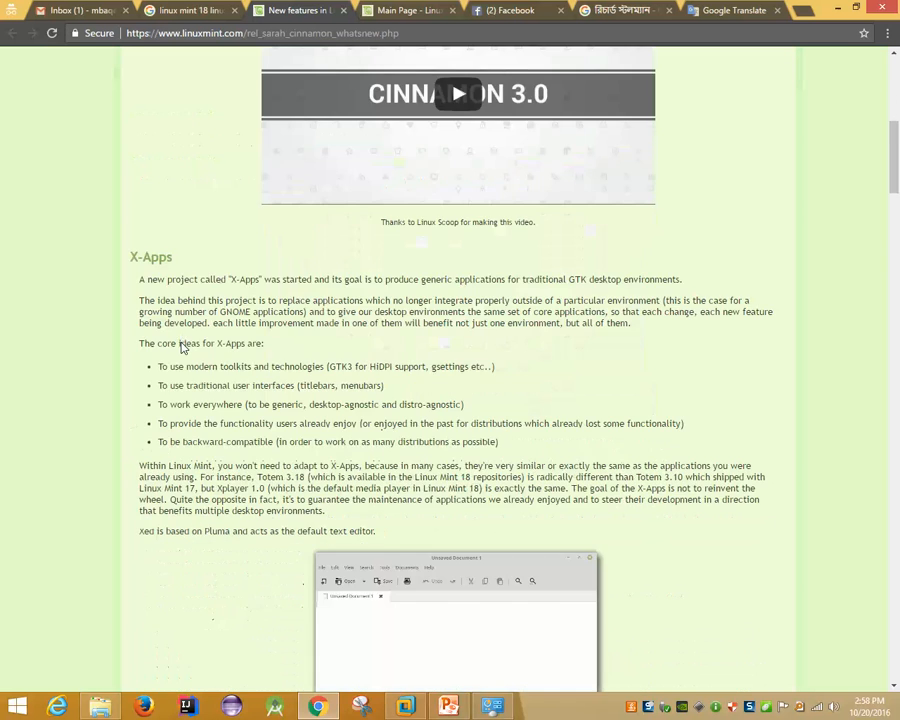
left_click(371, 7)
left_click(187, 8)
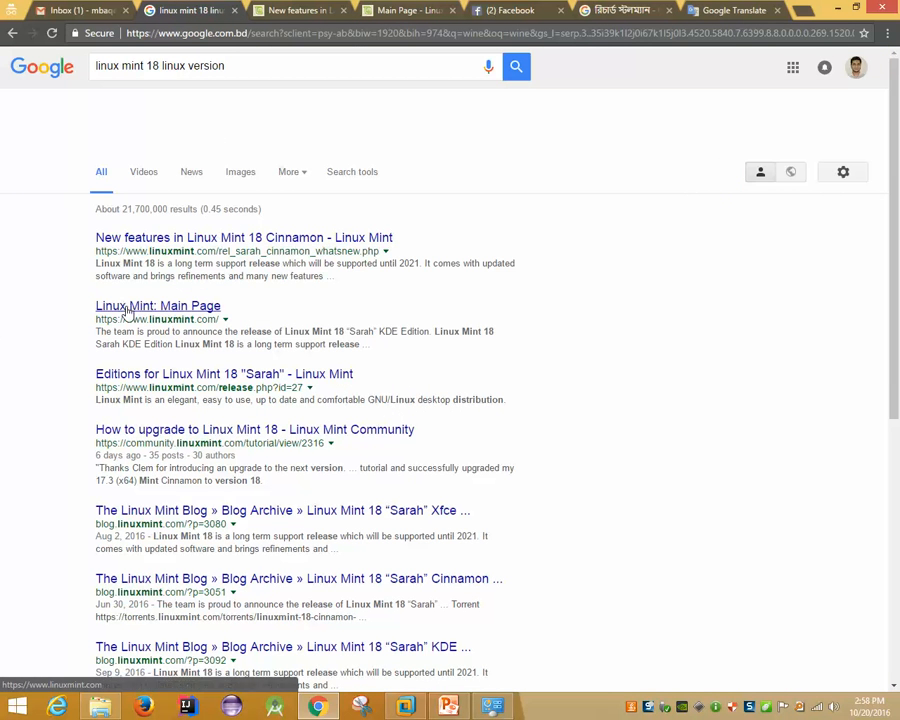
- Look over the Linux Mint main page for version information and close it
left_click(395, 10)
scroll(104, 410, "down", 3)
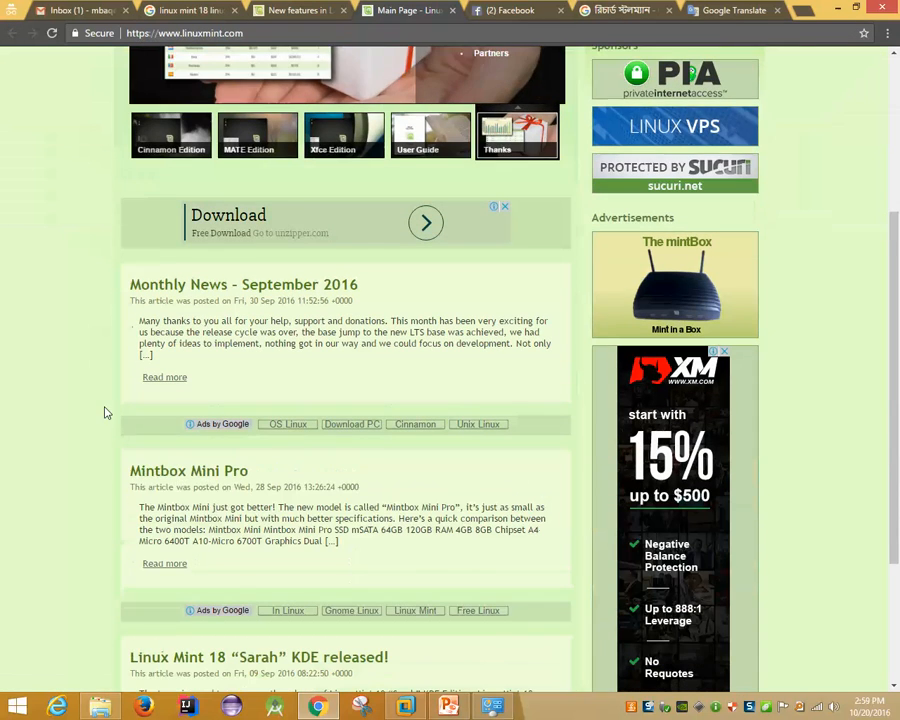
scroll(355, 150, "up", 3)
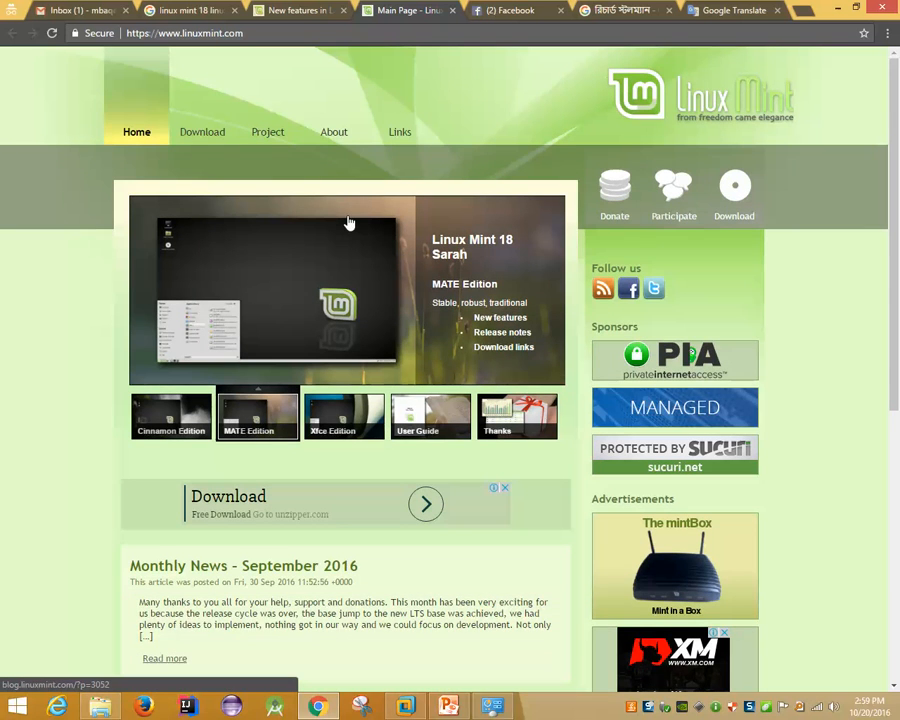
key("ctrl+w")
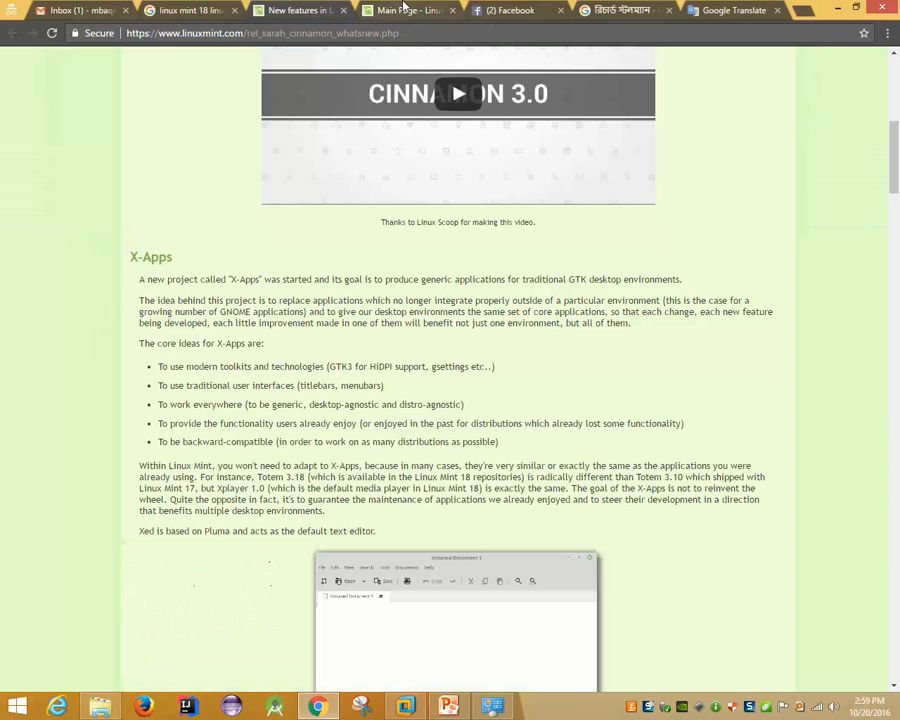
- Scan the X-Apps and Update Manager sections of the Linux Mint 18 Cinnamon new features page for kernel version details
scroll(130, 312, "down", 8)
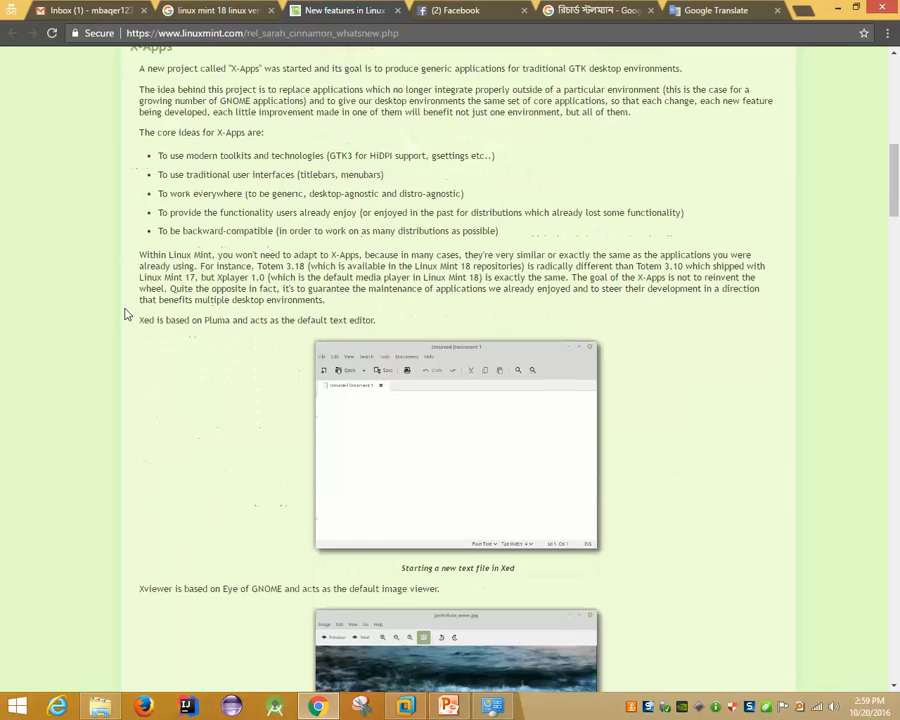
scroll(127, 314, "down", 4)
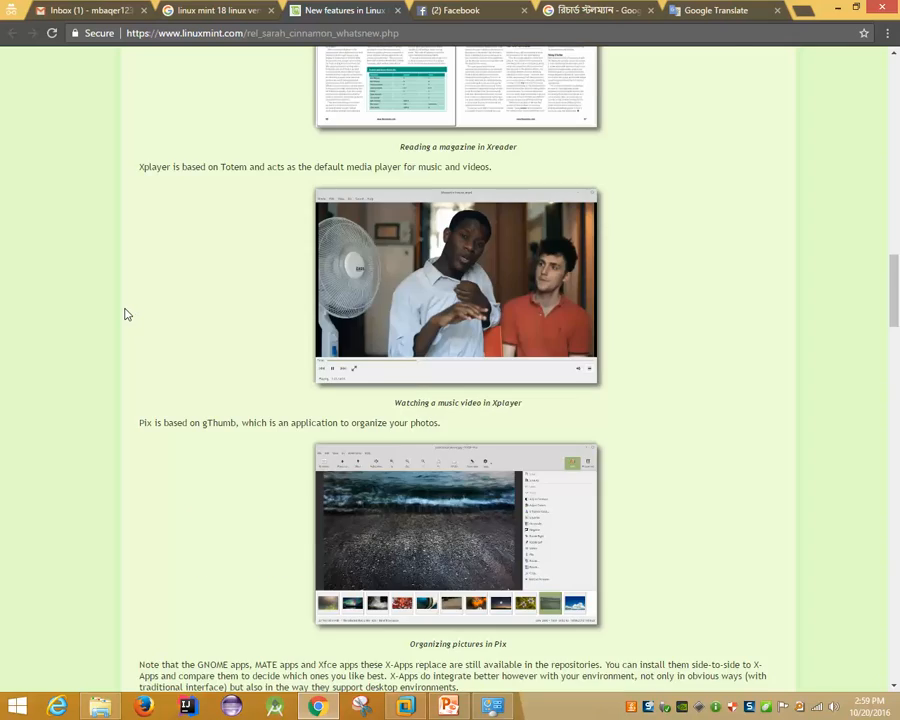
scroll(127, 314, "down", 8)
scroll(127, 314, "up", 7)
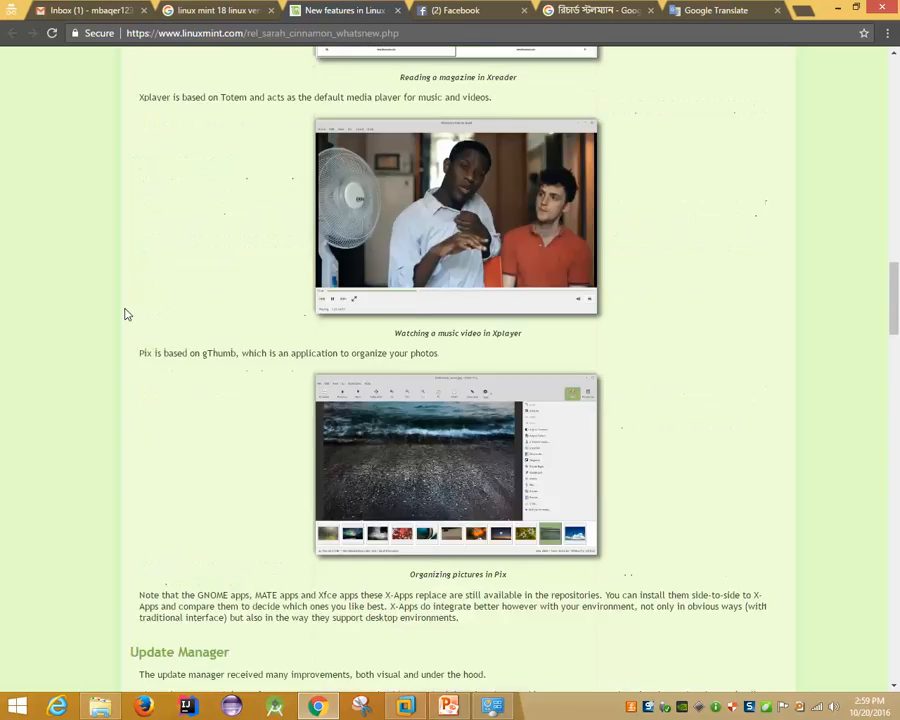
scroll(125, 314, "up", 20)
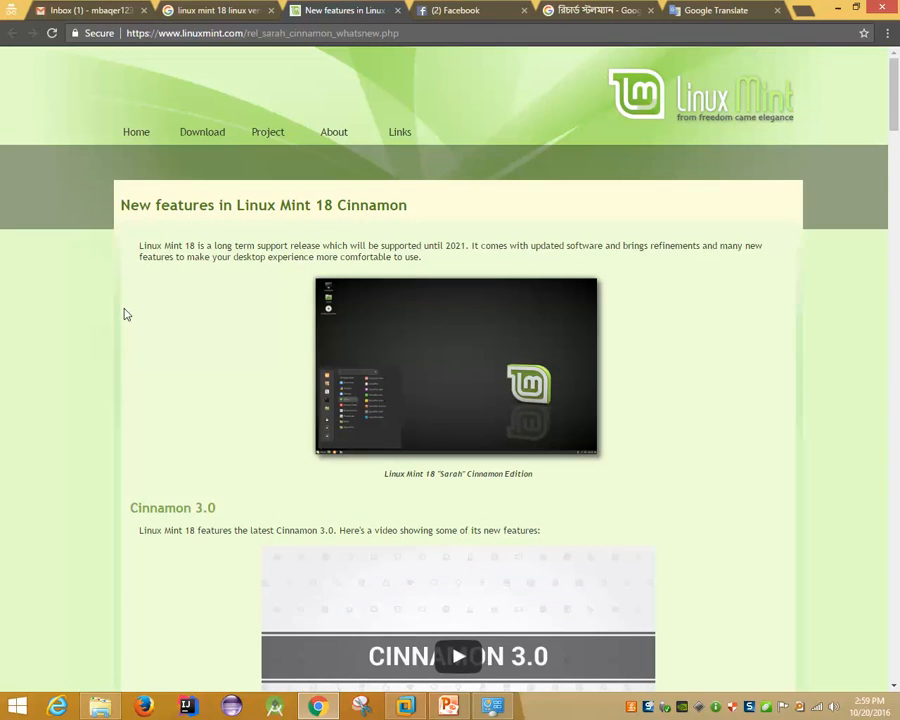
- Search the new features page text for "linux ver" and clear the search term
key("ctrl+f")
type("li")
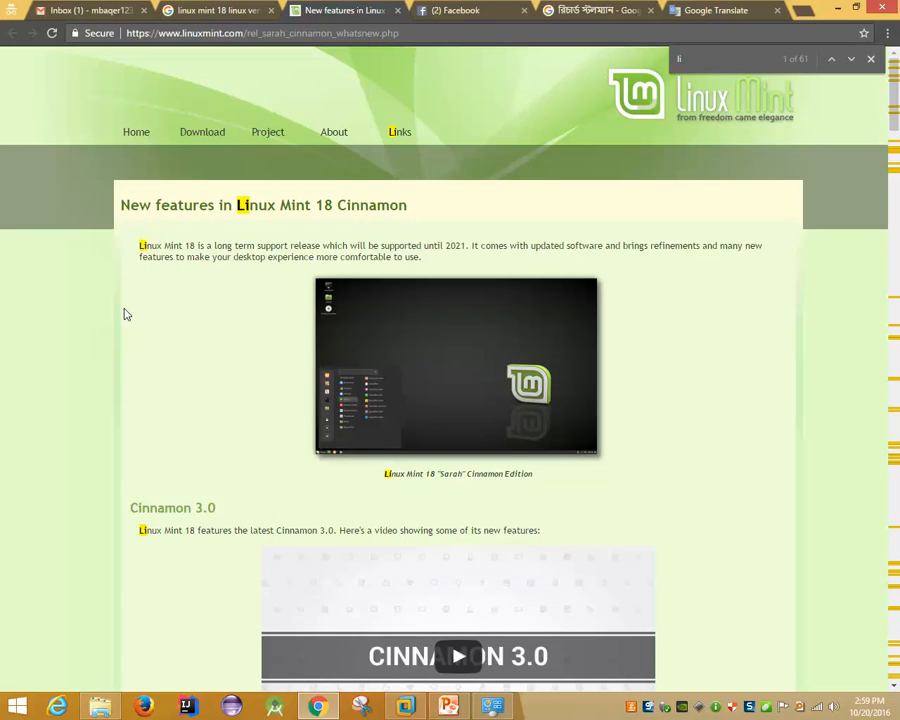
type("nux ver")
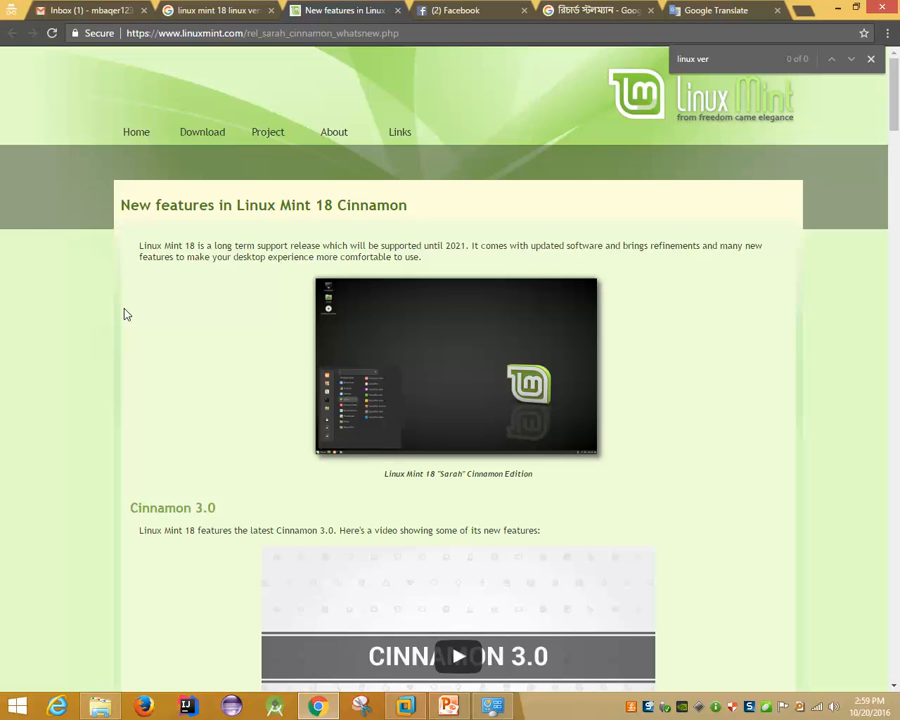
key("BackSpace")
key("BackSpace")
key("BackSpace")
key("BackSpace")
key("BackSpace")
key("BackSpace")
key("BackSpace")
key("BackSpace")
key("BackSpace")
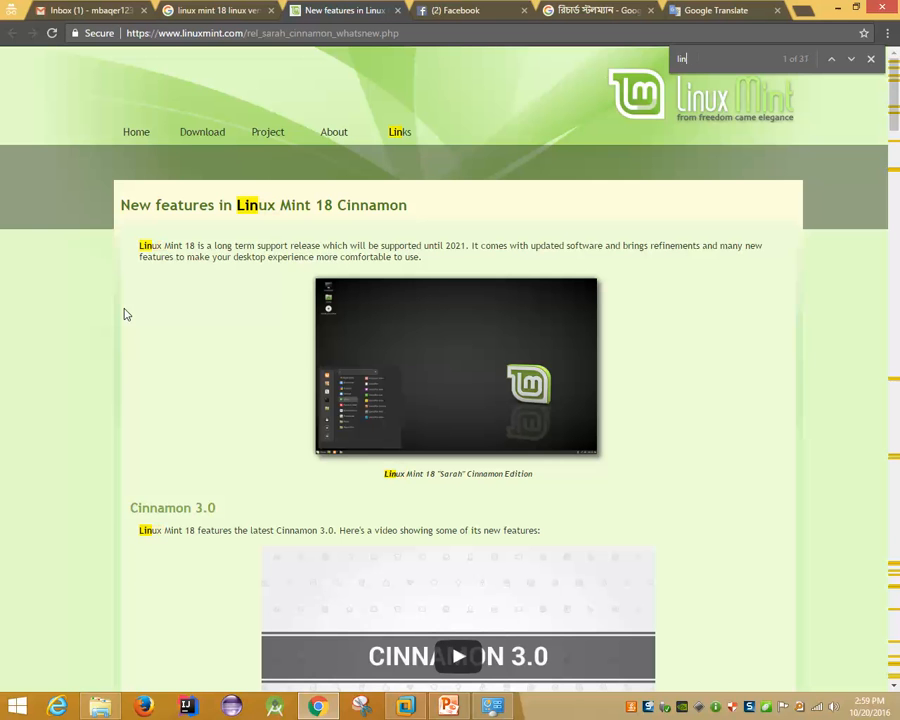
- Close the new features page and look through the Google results for the Linux Mint 18 kernel version
middle_click(309, 7)
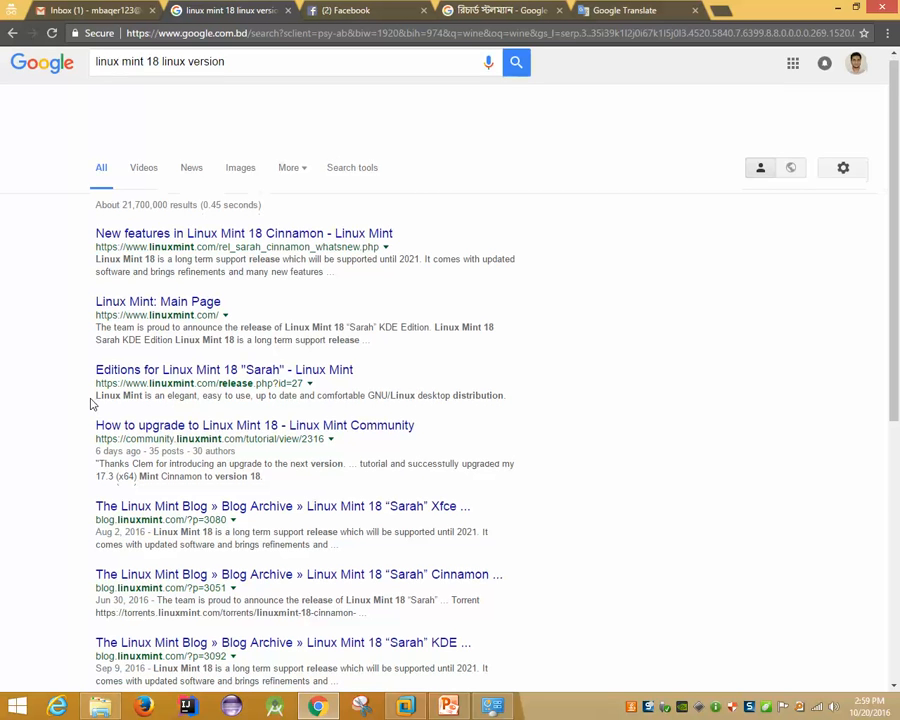
scroll(92, 403, "down", 1)
scroll(90, 403, "down", 1)
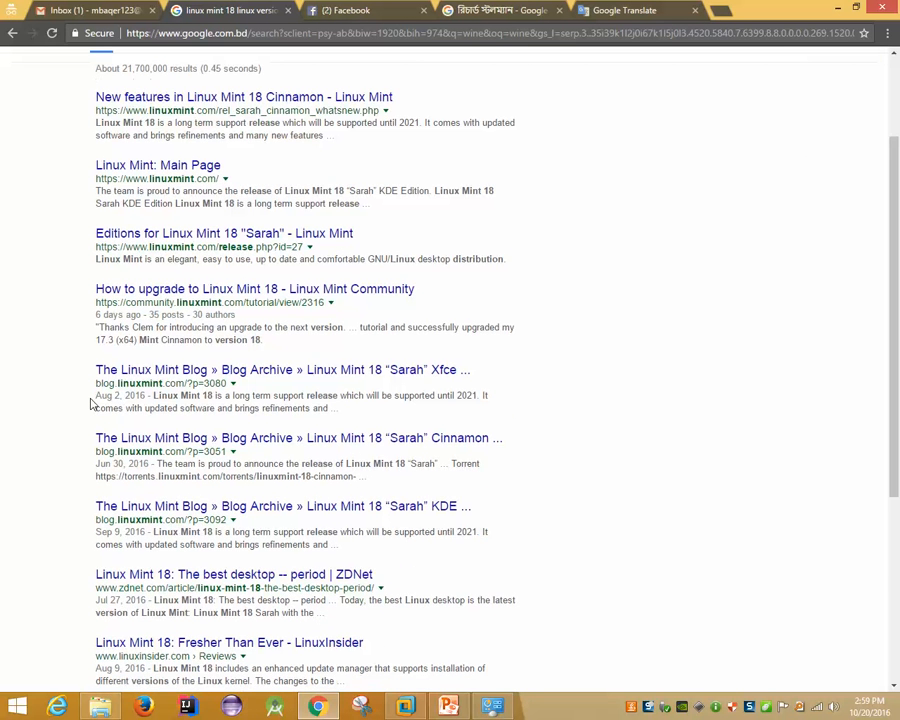
scroll(90, 403, "down", 2)
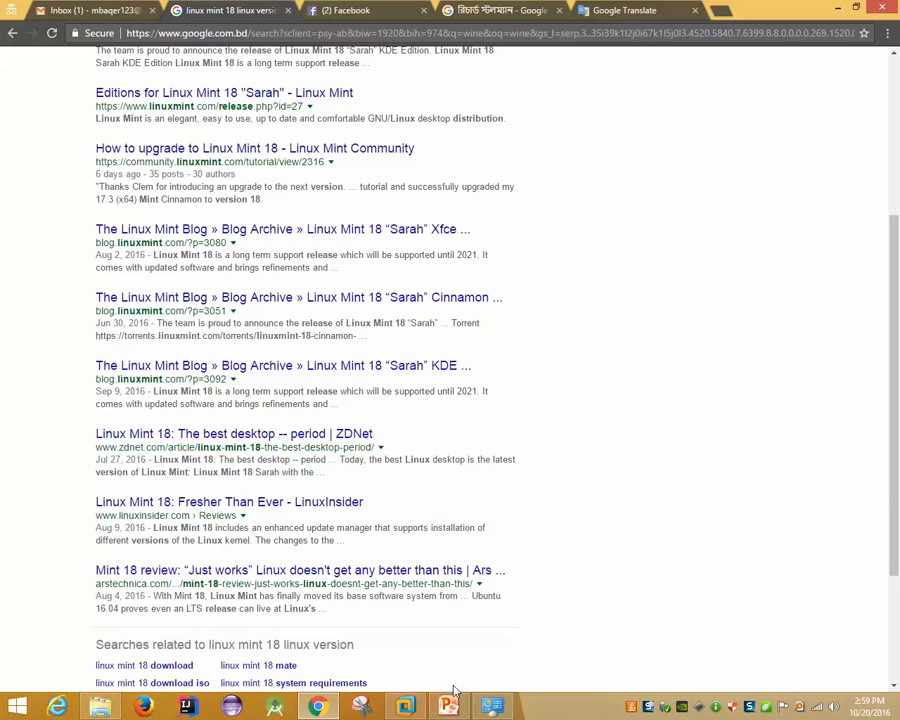
- Switch to VMware Workstation and start a new Custom virtual machine with Workstation 12.0 compatibility and the operating system installed later
left_click(405, 706)
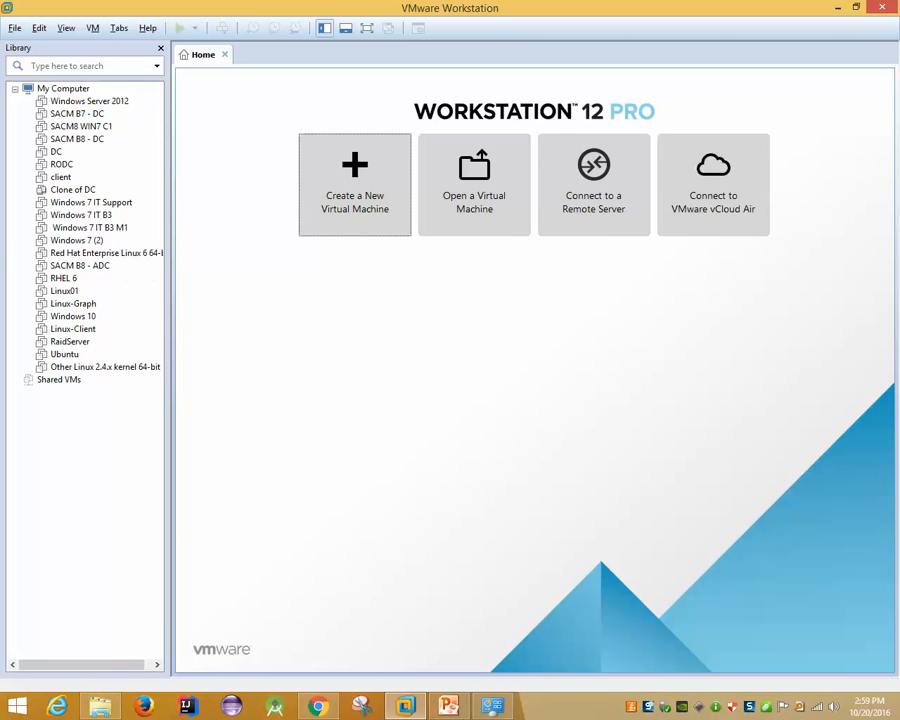
left_click(492, 706)
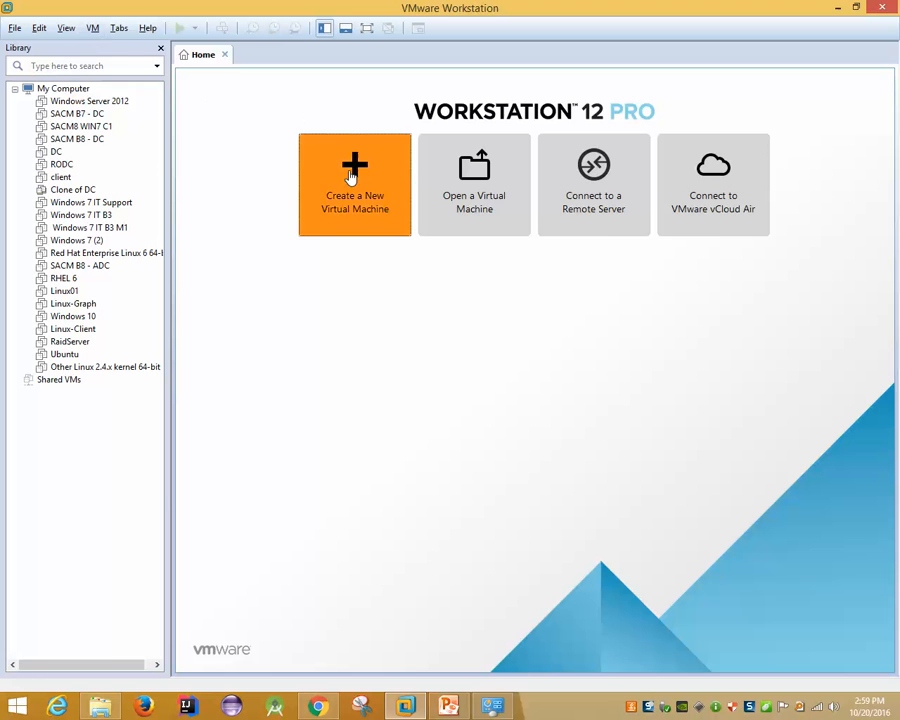
left_click(354, 177)
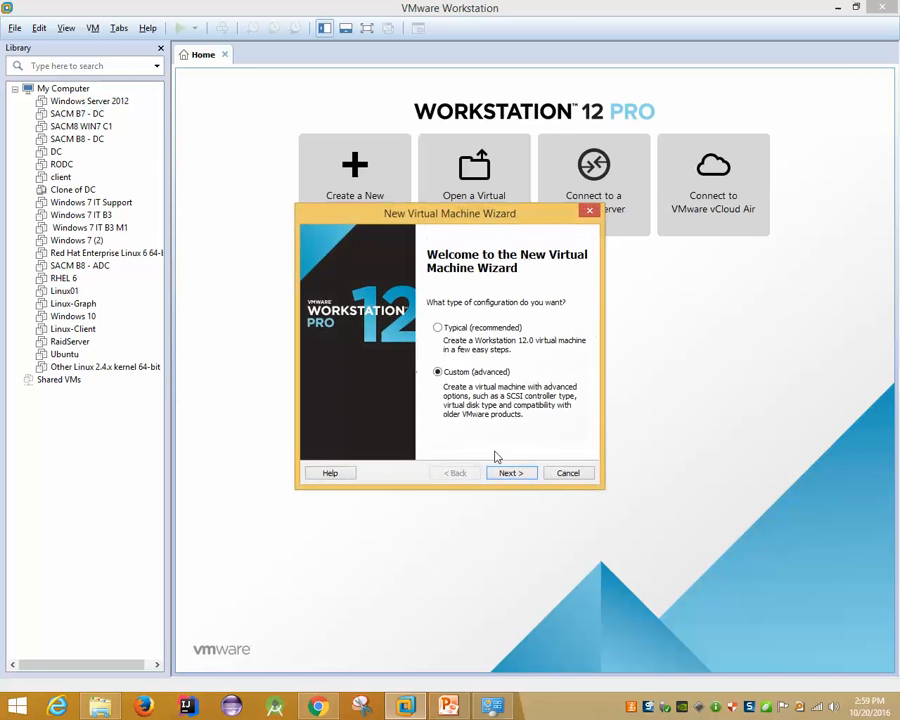
left_click(514, 472)
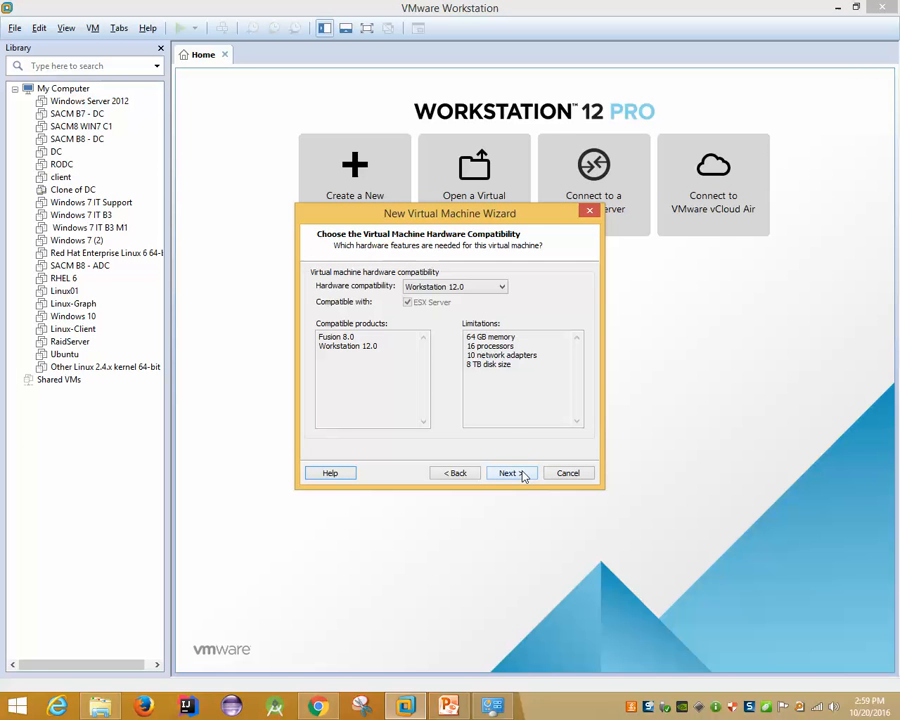
left_click(514, 474)
left_click(510, 471)
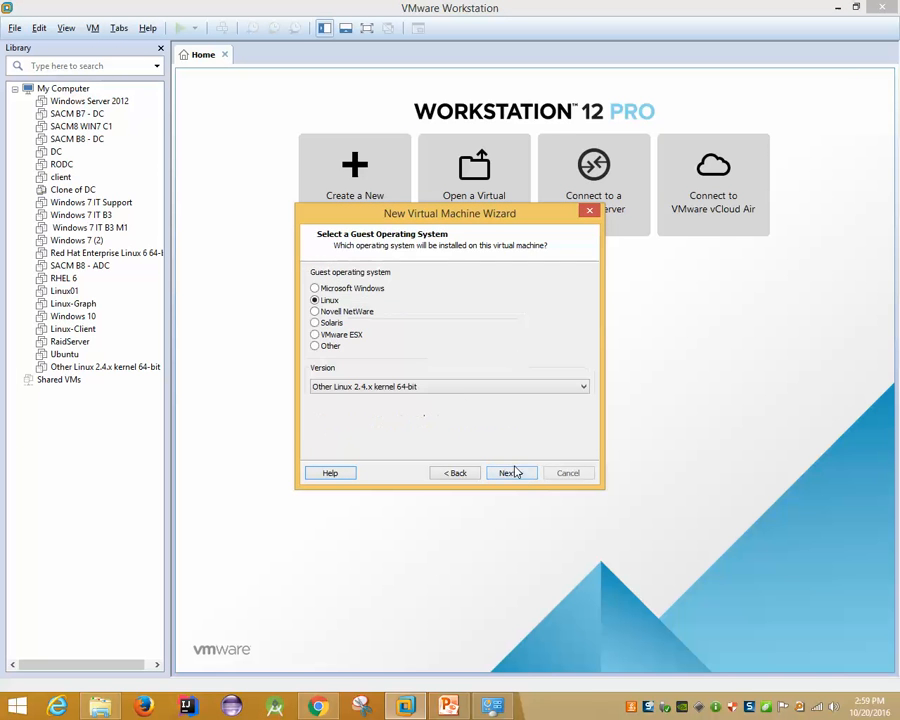
- Set the Linux guest version to Other Linux 3.x kernel 64-bit and accept the default virtual machine name and location
left_click(458, 390)
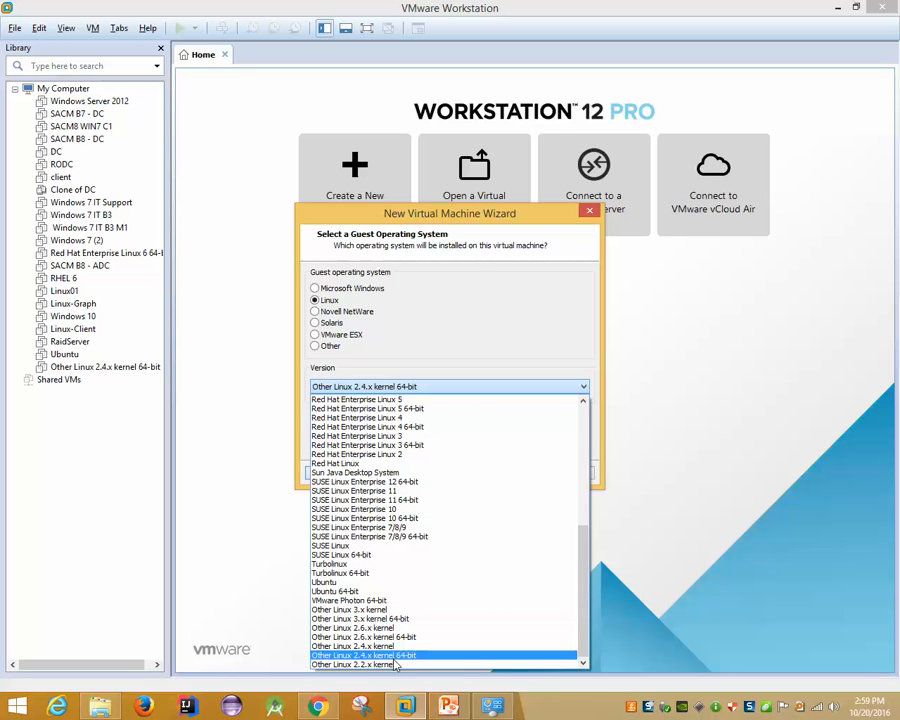
left_click(368, 620)
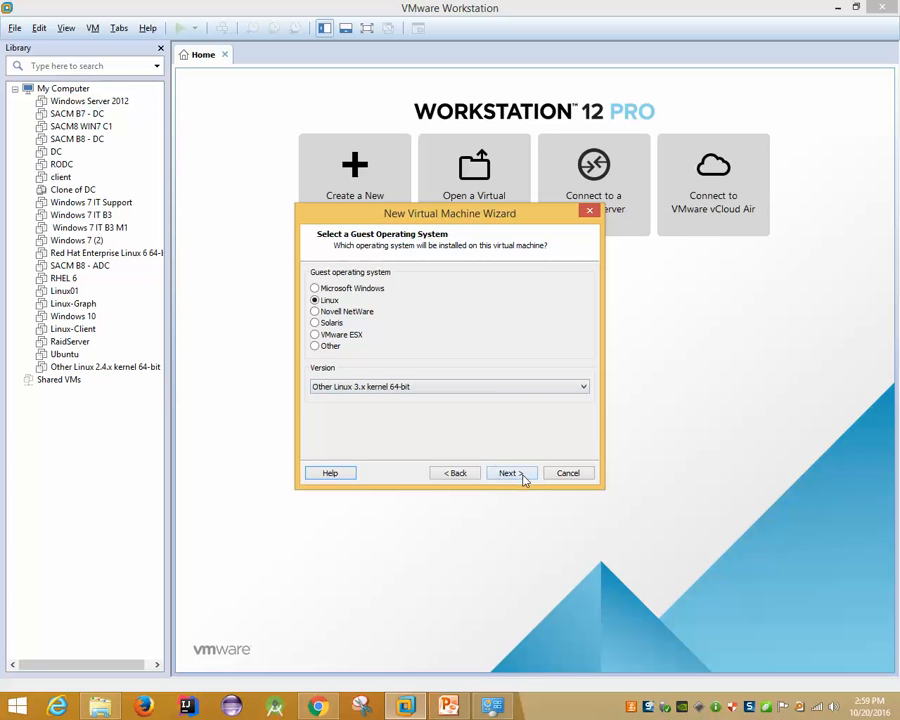
left_click(524, 477)
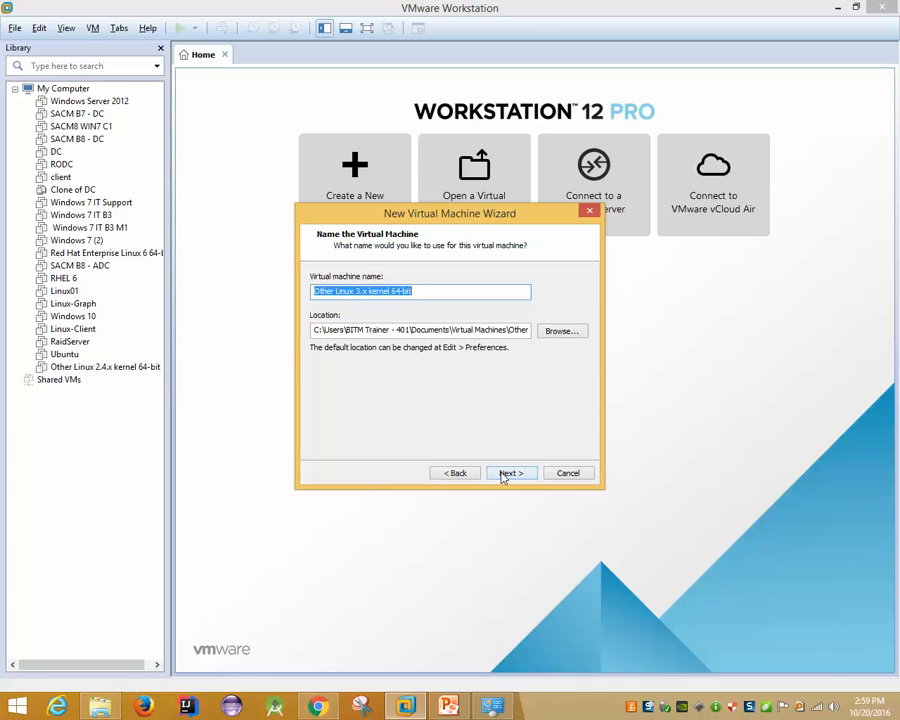
left_click(504, 475)
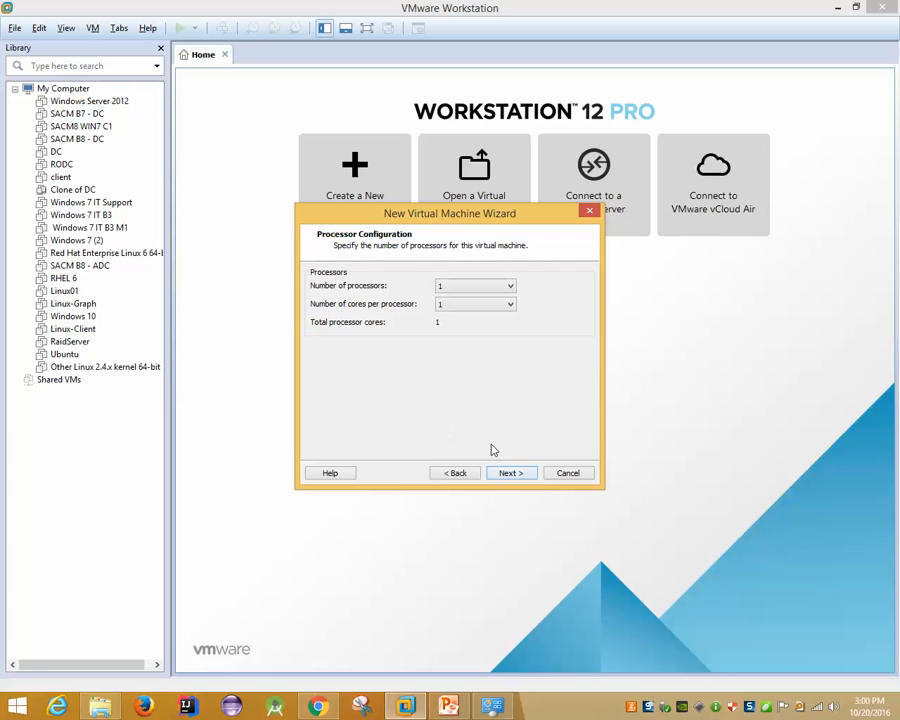
- Accept one processor with one core and set the virtual machine's memory to 1024 MB
left_click(510, 472)
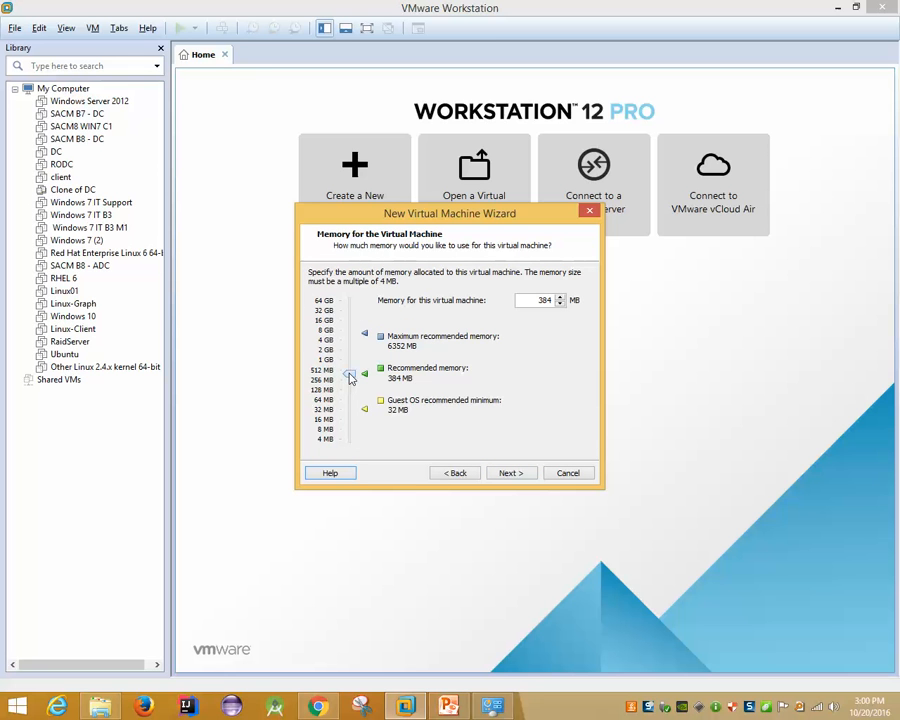
left_click_drag(348, 374, 352, 376)
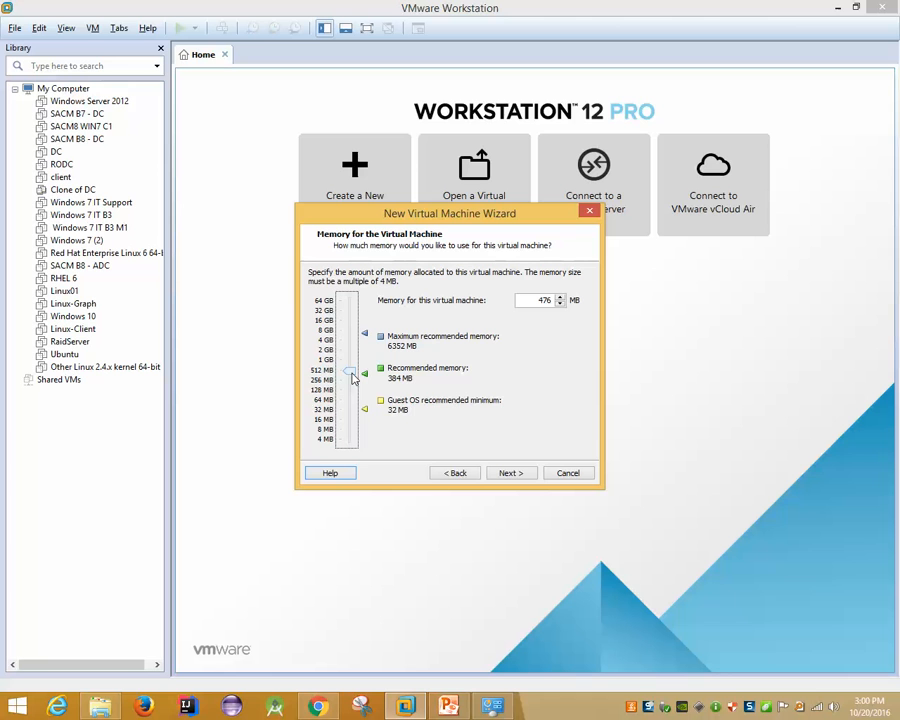
scroll(352, 377, "up", 5)
scroll(352, 378, "up", 3)
scroll(352, 378, "down", 2)
left_click(510, 474)
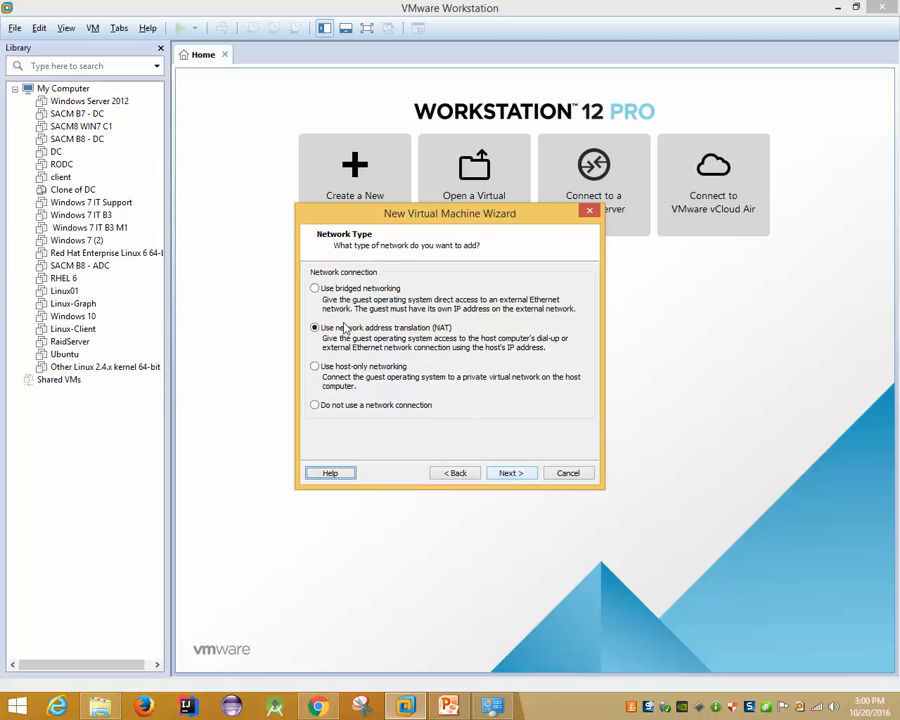
- Choose host-only networking and accept the default I/O controller, SCSI disk type and new virtual disk
left_click(385, 367)
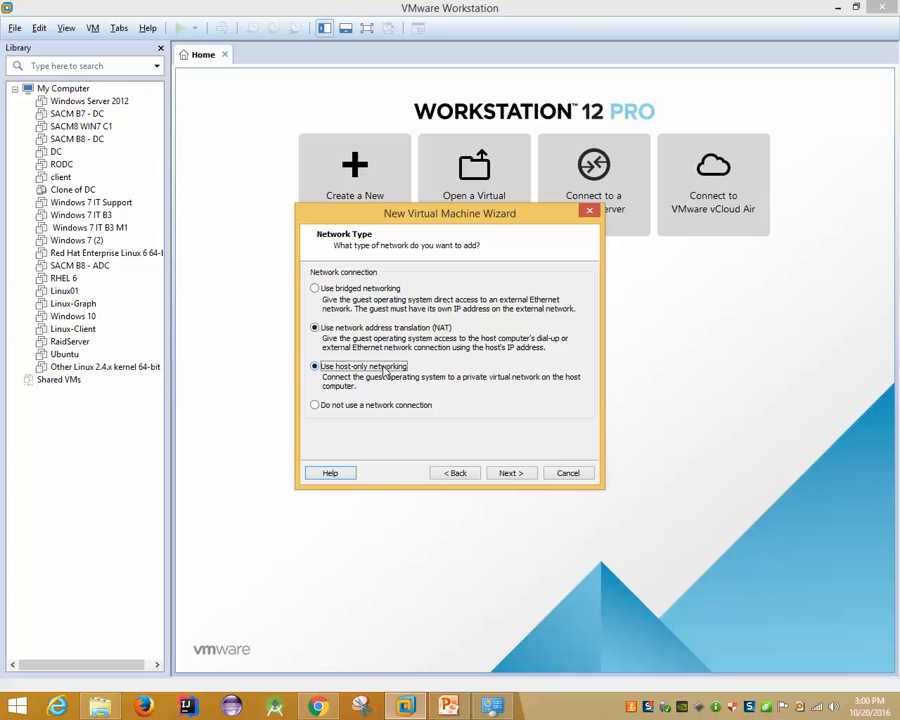
left_click(516, 474)
left_click(516, 474)
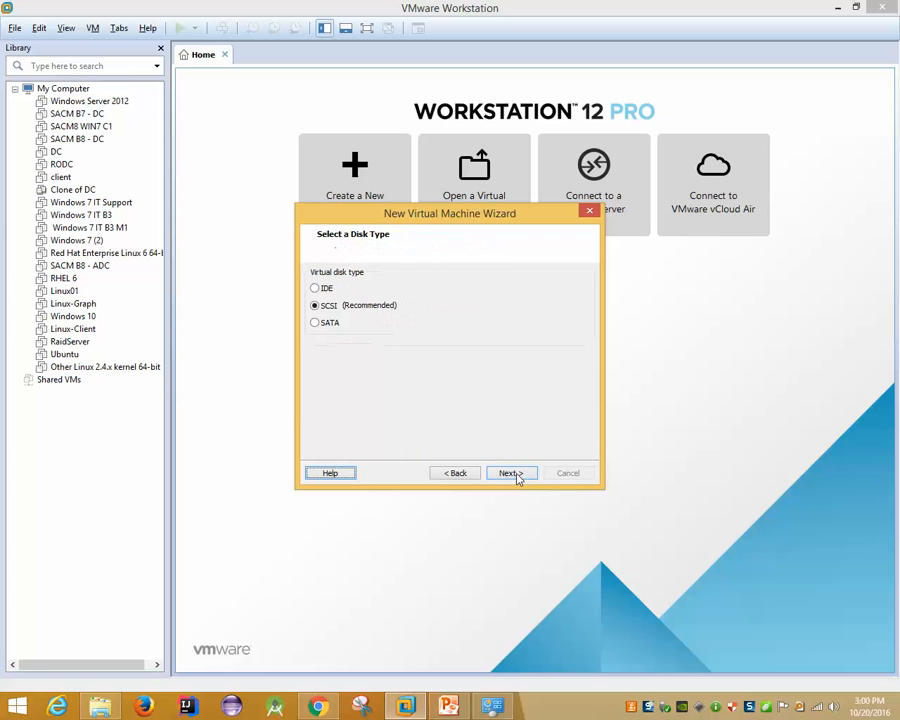
left_click(511, 474)
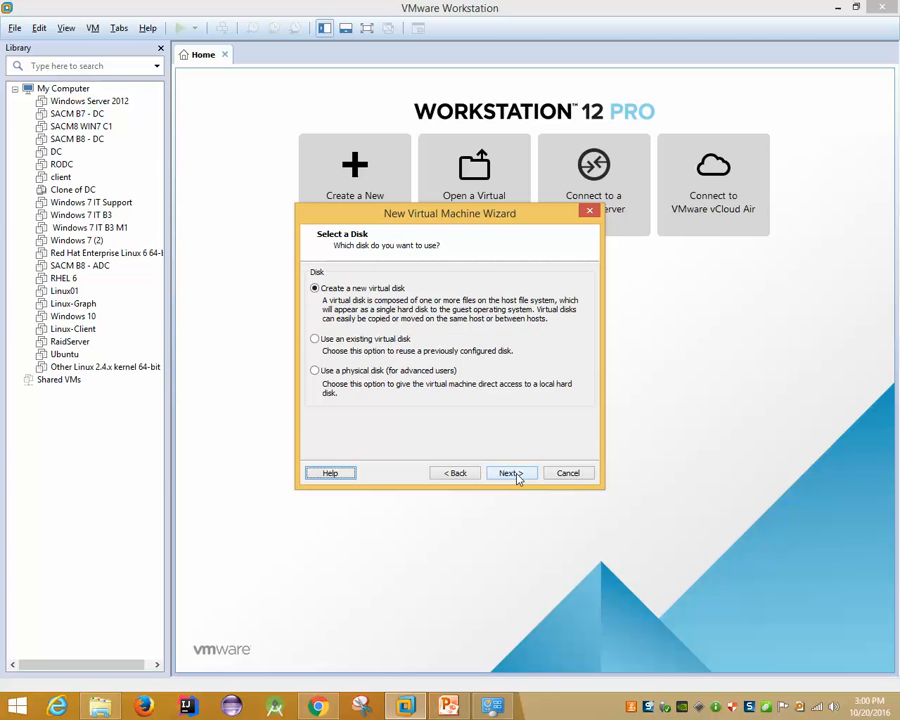
left_click(511, 474)
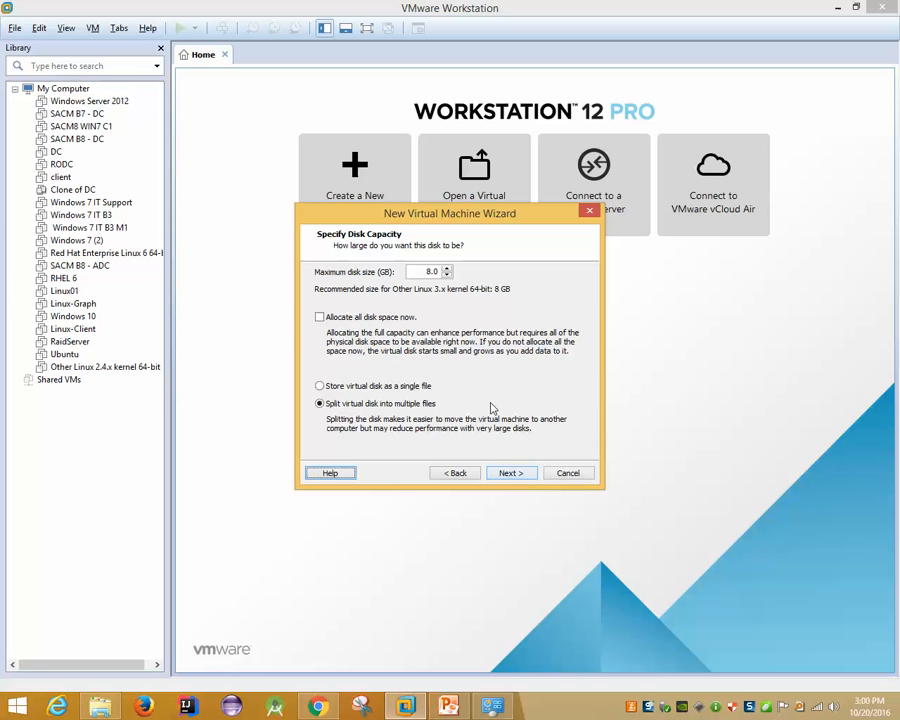
- Set the maximum disk size to 20 GB stored as a single file and finish creating the virtual machine
double_click(422, 271)
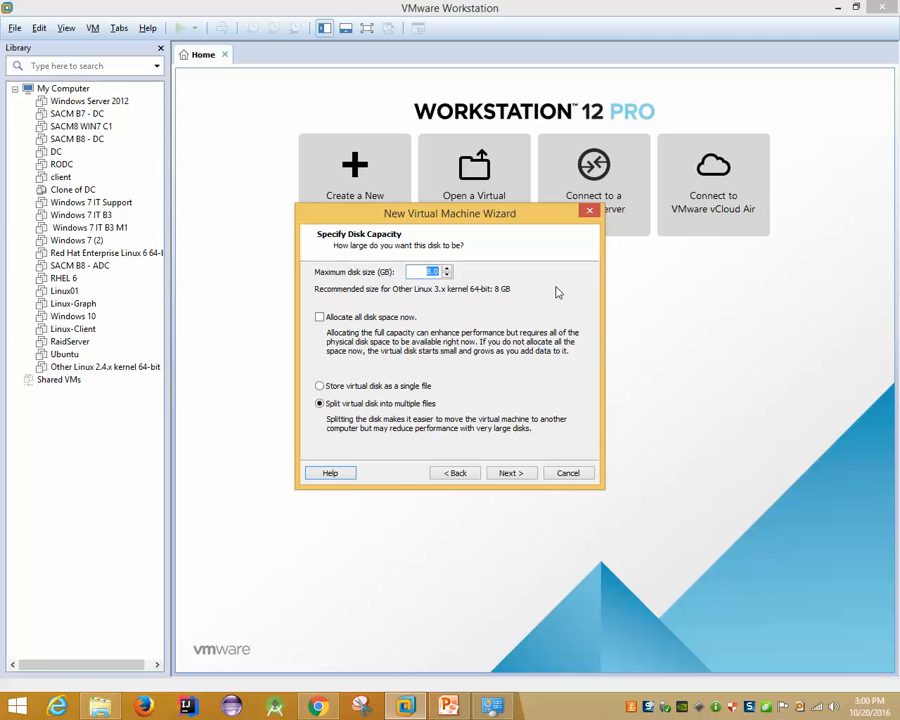
type("20")
left_click(353, 388)
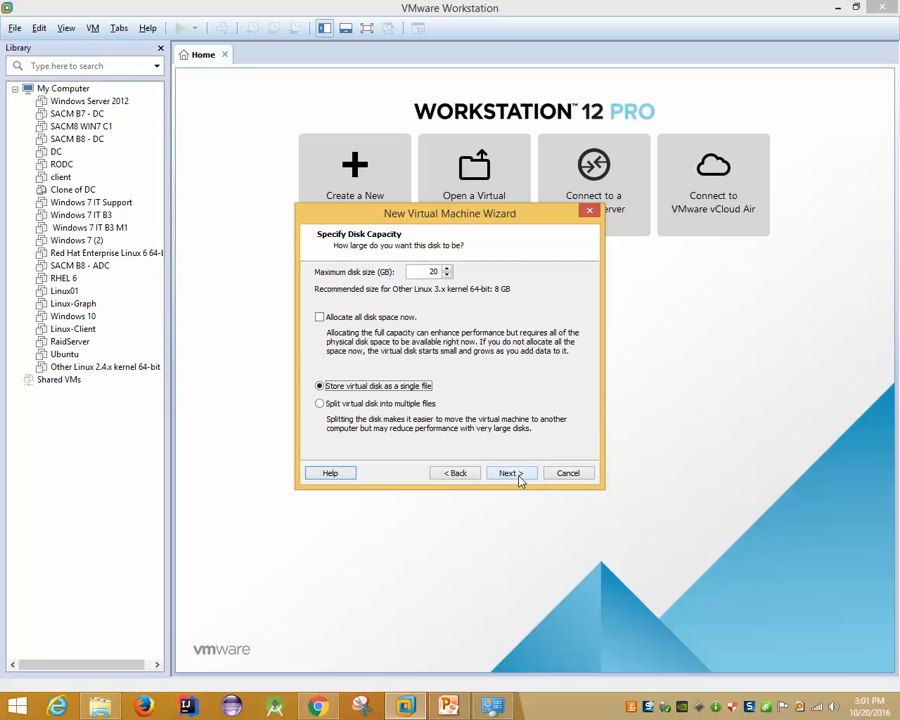
left_click(517, 476)
left_click(513, 473)
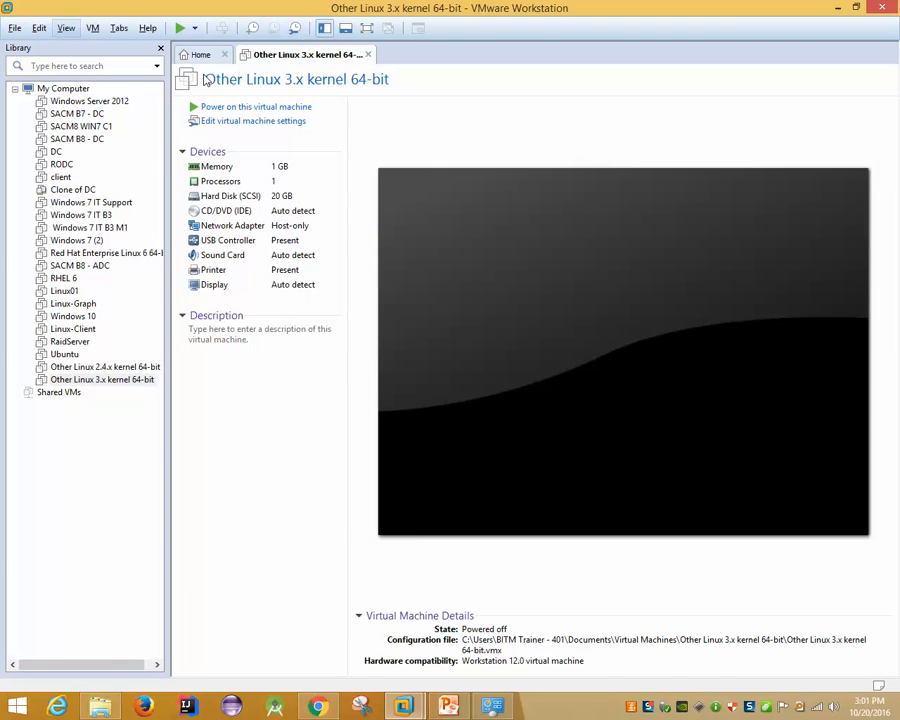
- Attach linuxmint-18-mate-64bit.iso from the Desktop to the virtual machine's CD/DVD drive and power the machine on
right_click(295, 56)
left_click(349, 243)
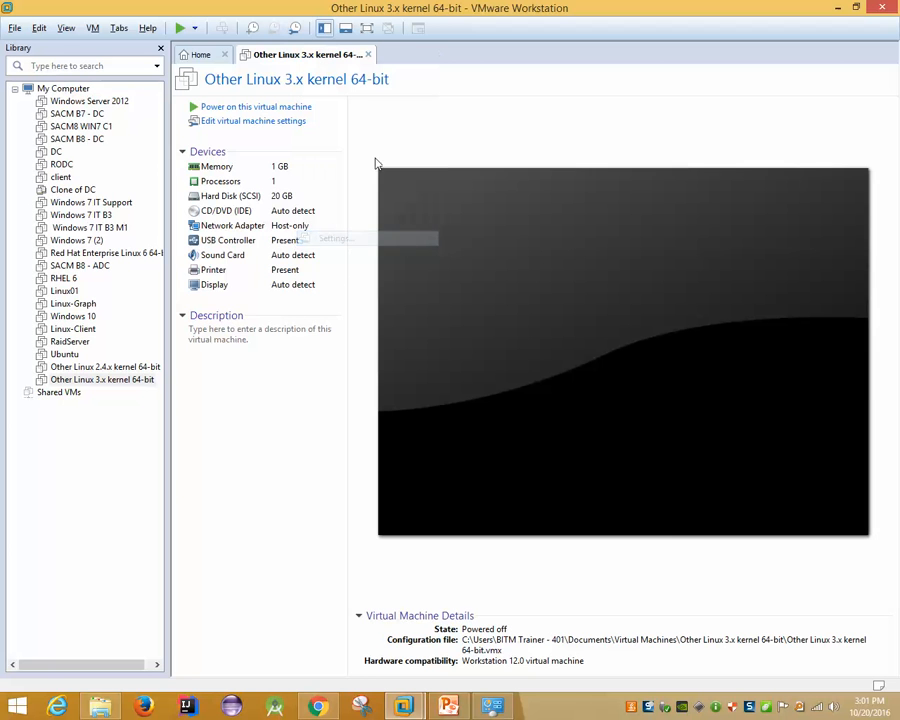
left_click(272, 160)
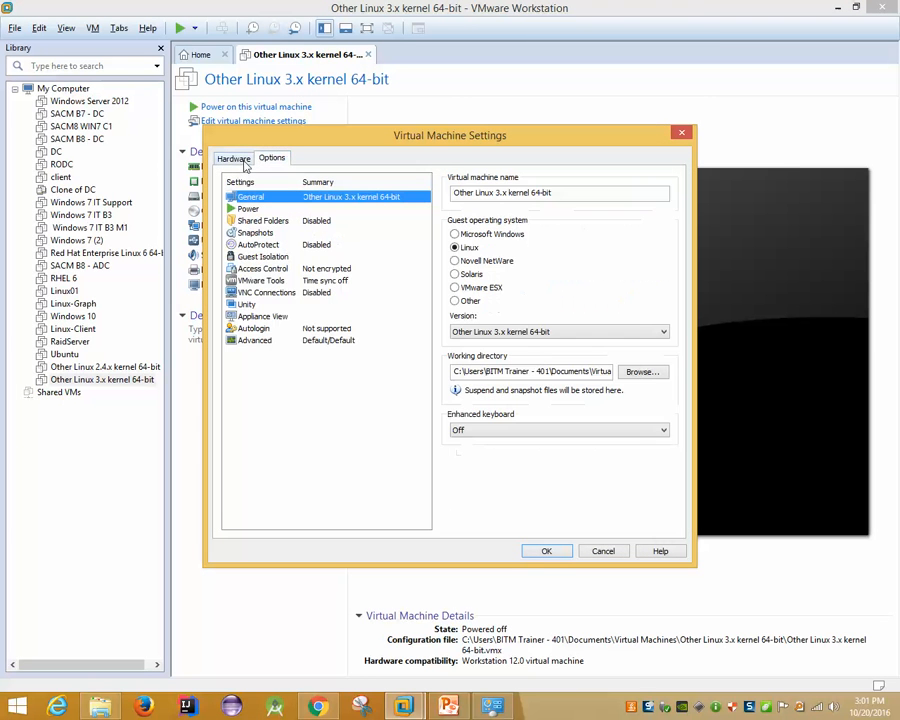
left_click(233, 157)
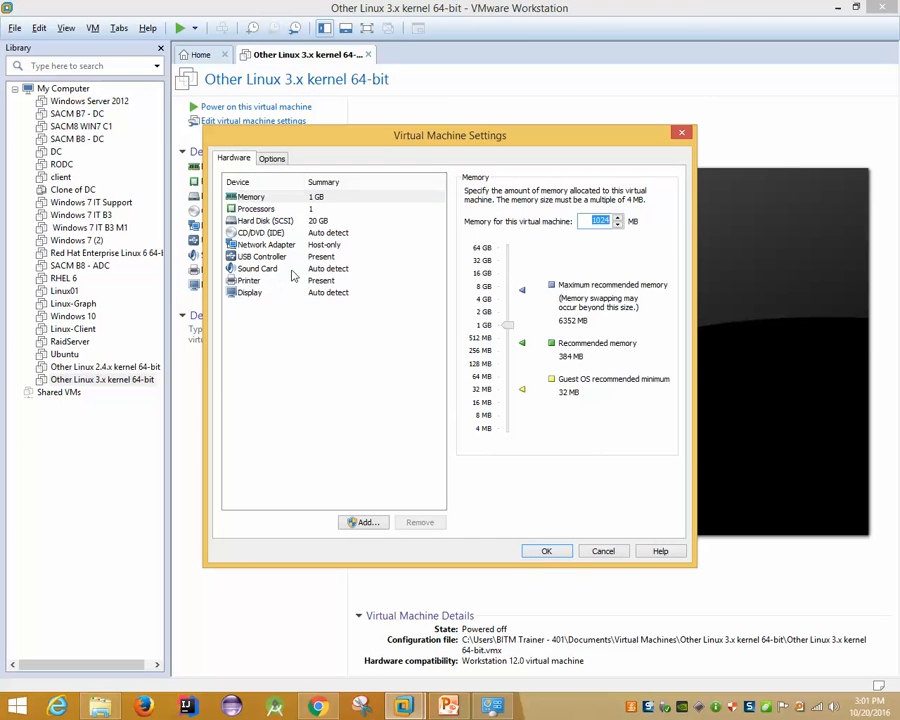
left_click(292, 232)
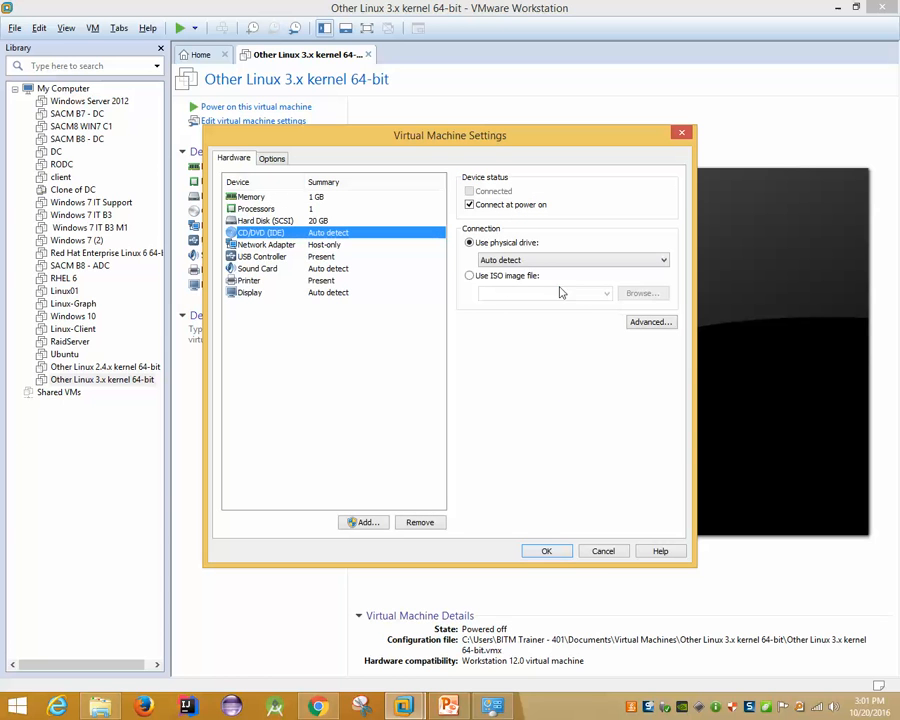
left_click(525, 277)
left_click(642, 294)
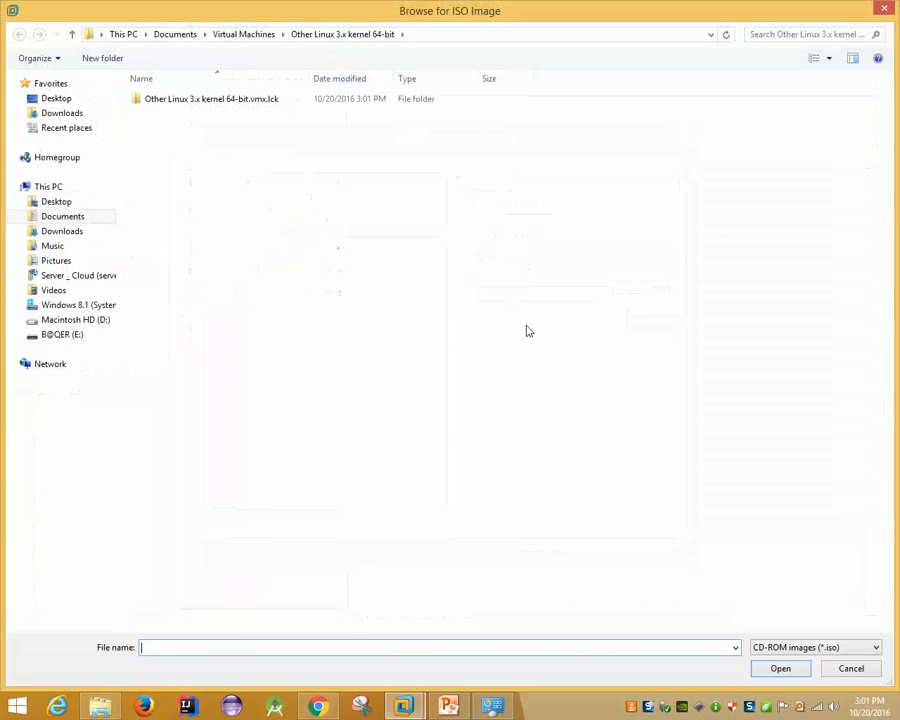
left_click(56, 100)
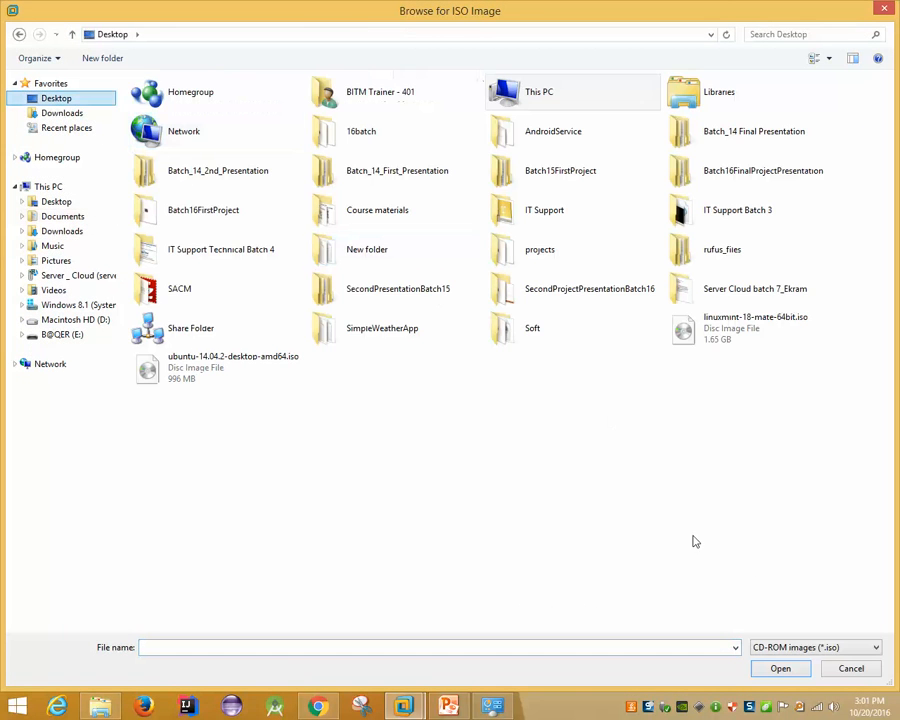
double_click(747, 349)
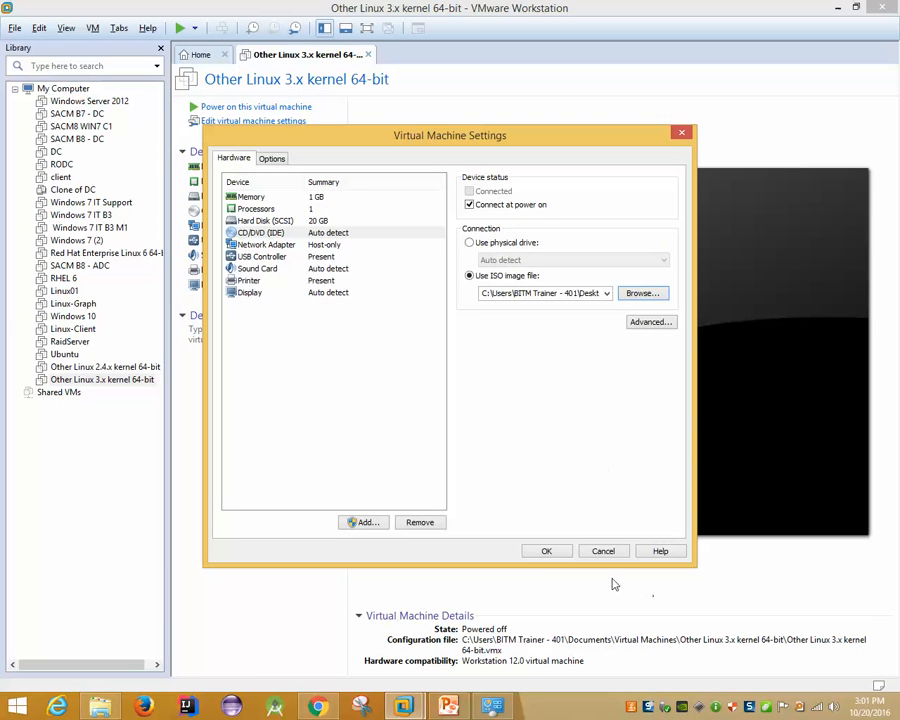
left_click(544, 555)
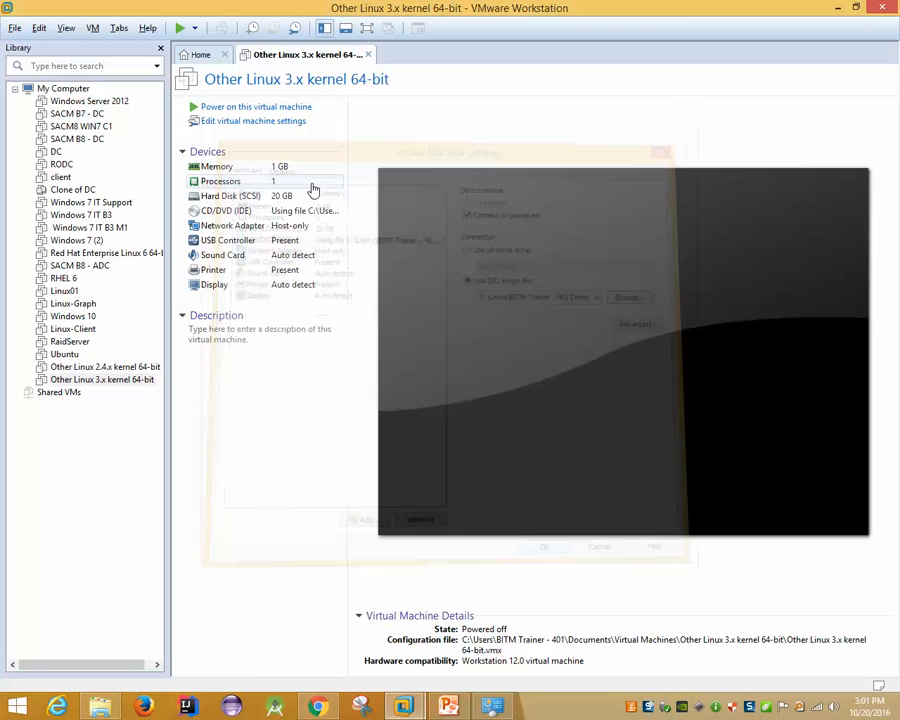
left_click(267, 108)
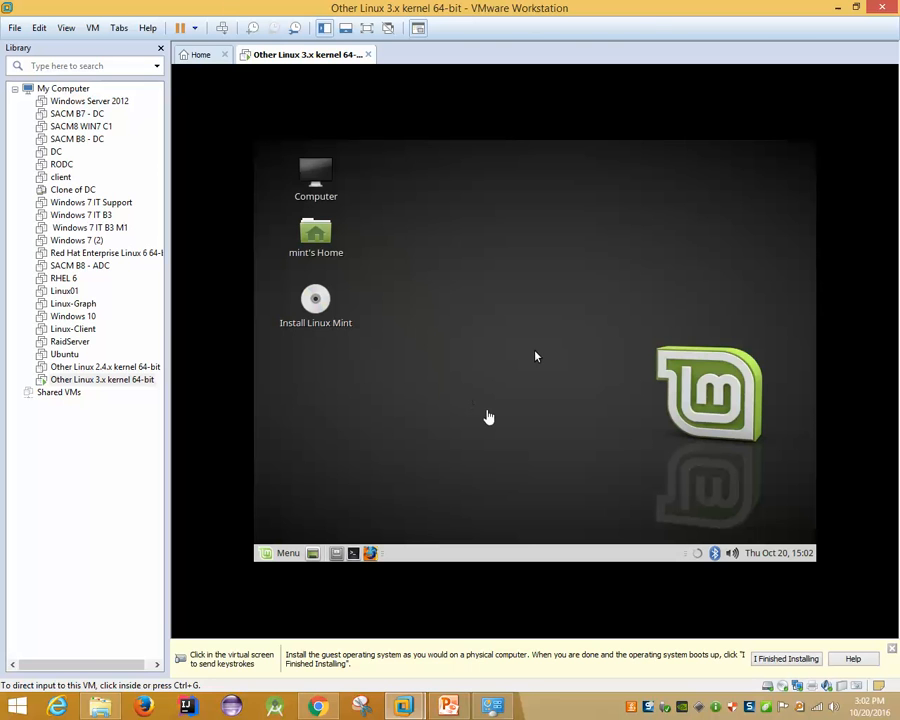
- Examine the context menu options of the Linux Mint live desktop
left_click(489, 417)
right_click(492, 247)
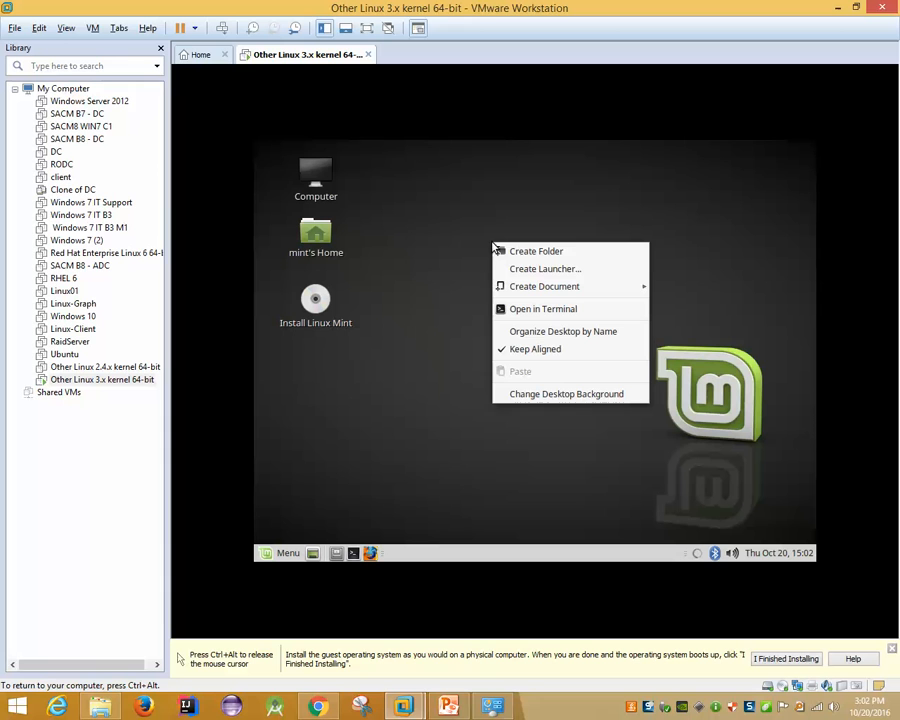
left_click(395, 252)
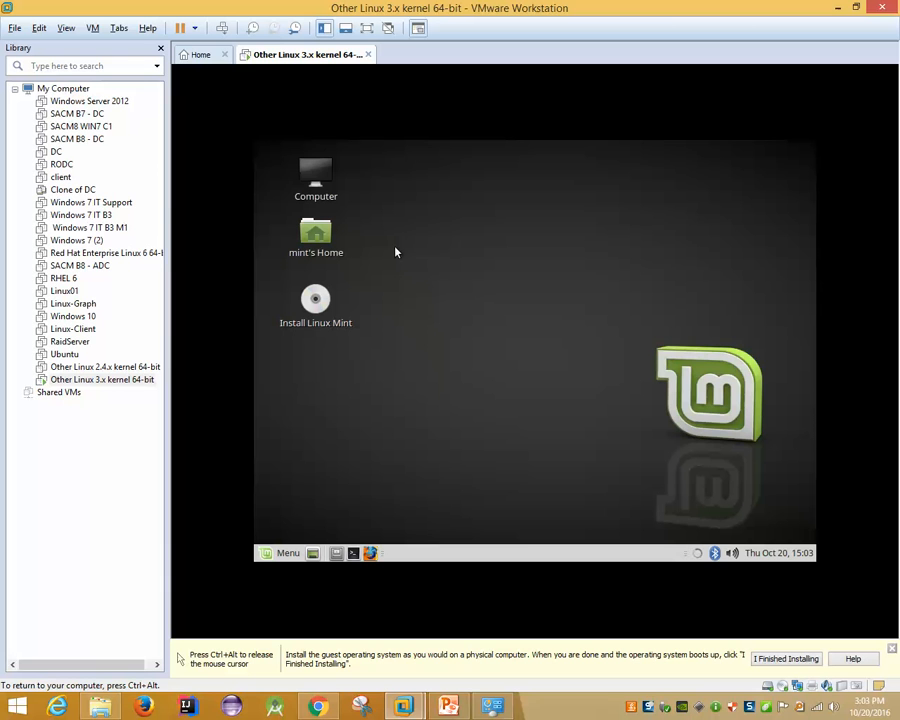
right_click(397, 252)
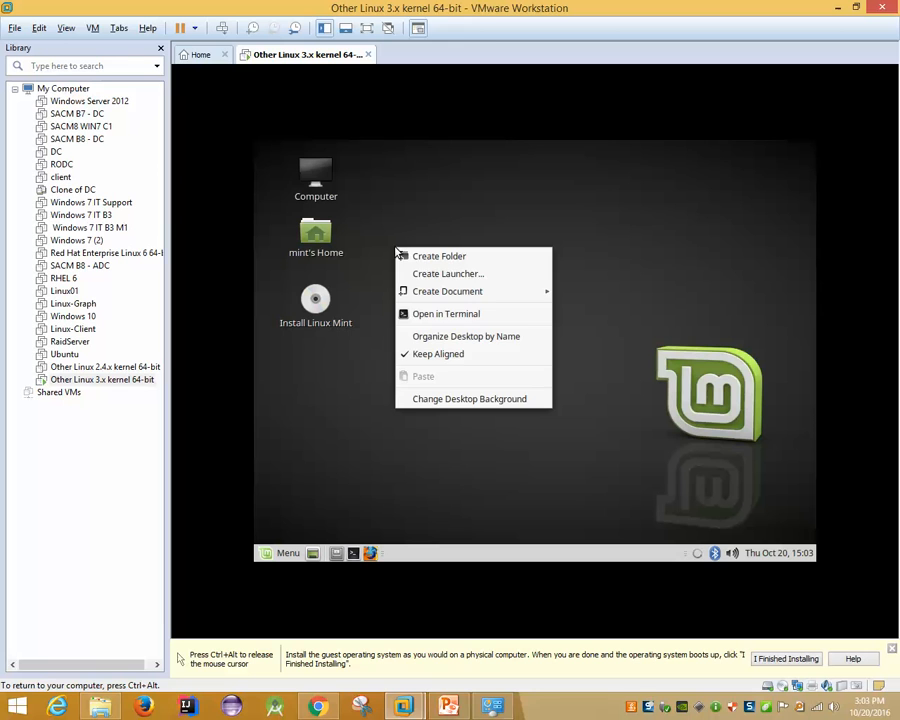
left_click(469, 214)
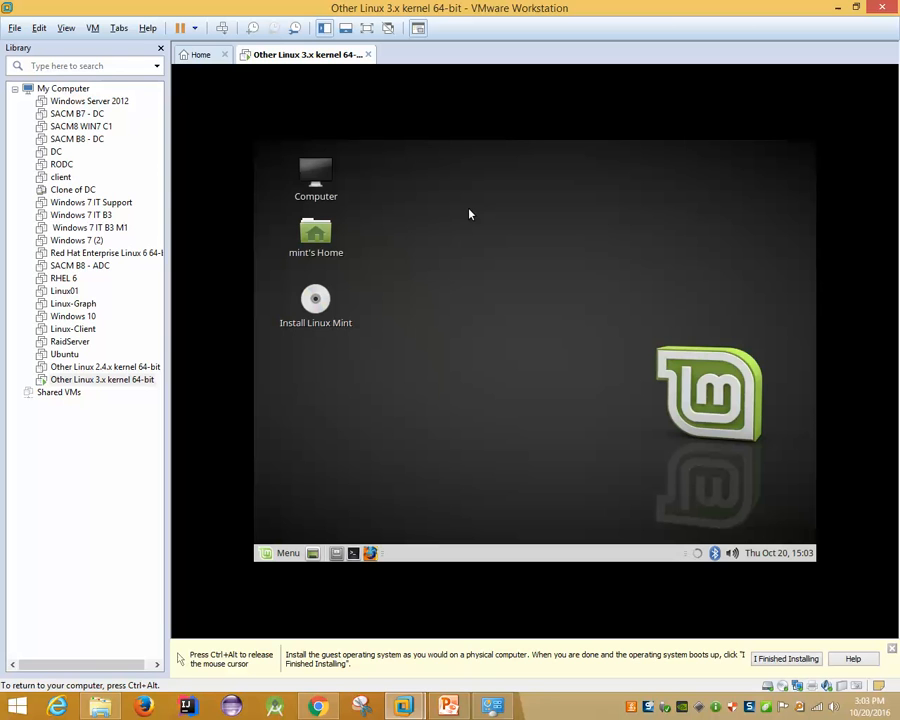
right_click(469, 214)
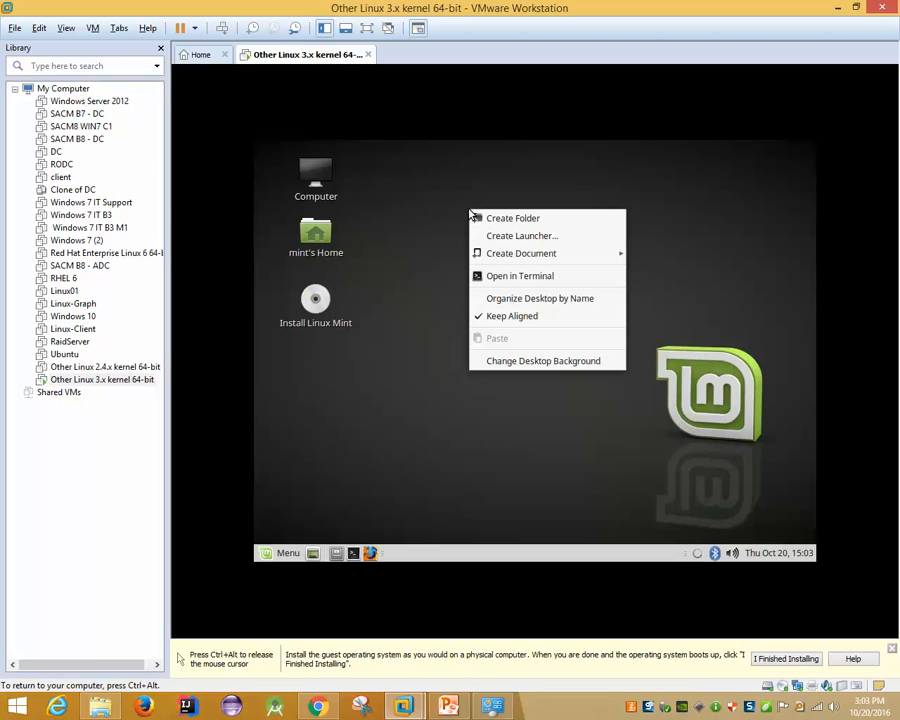
left_click(422, 307)
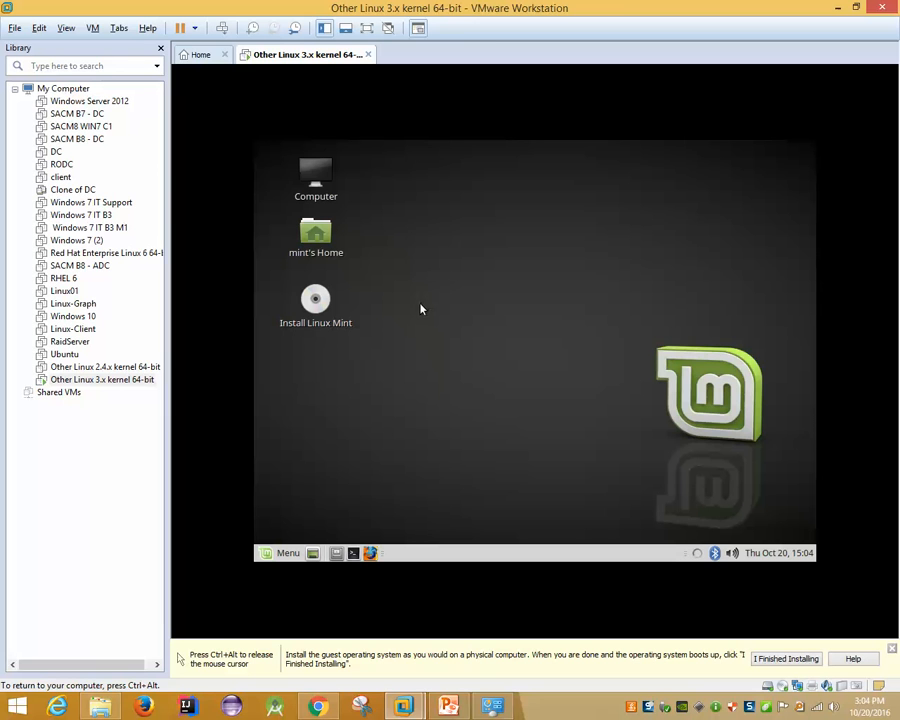
- Look through the Linux Mint main menu's favorites and dismiss the network notification
left_click(277, 559)
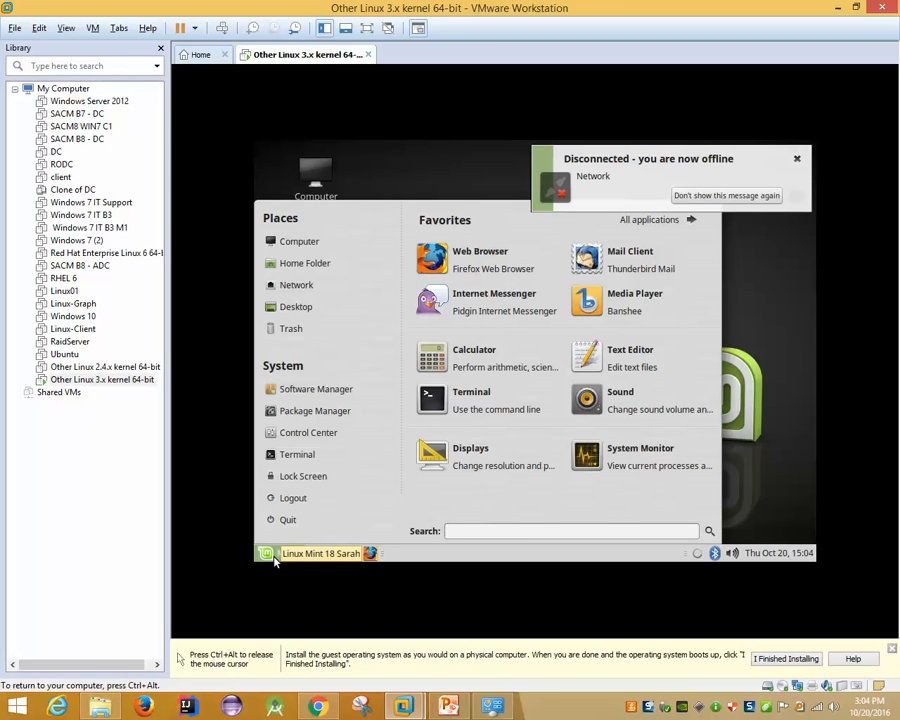
left_click(799, 161)
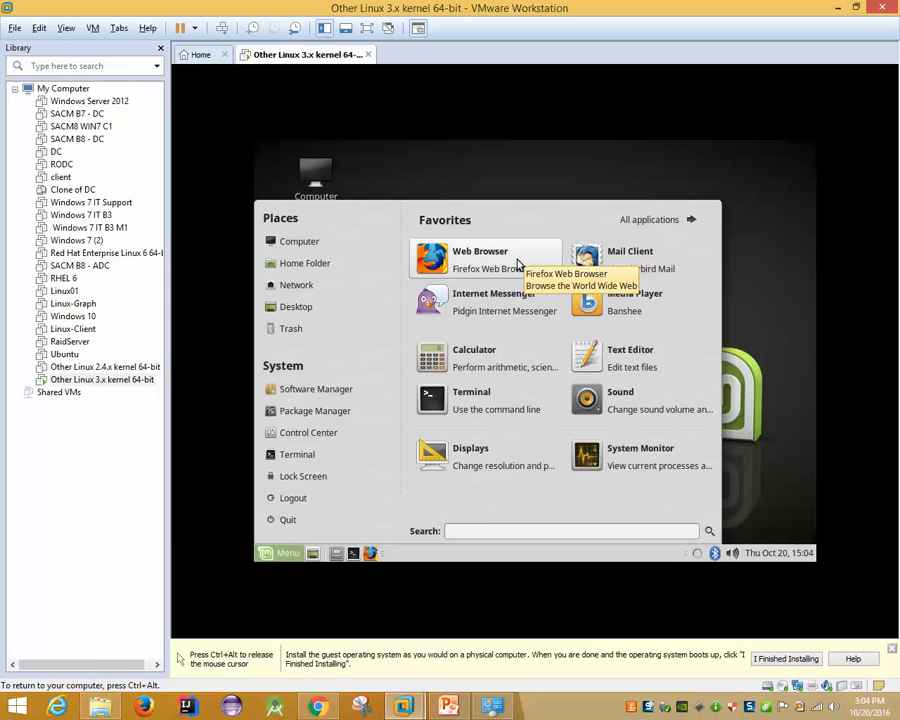
left_click(481, 197)
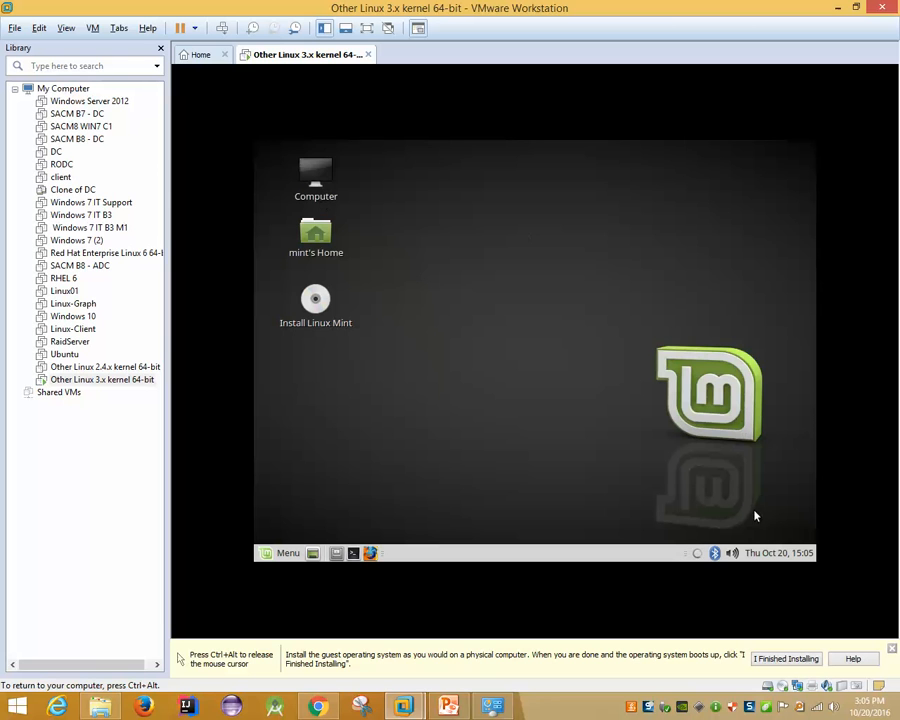
- View the context options of the Linux Mint taskbar's window list and close them
right_click(500, 555)
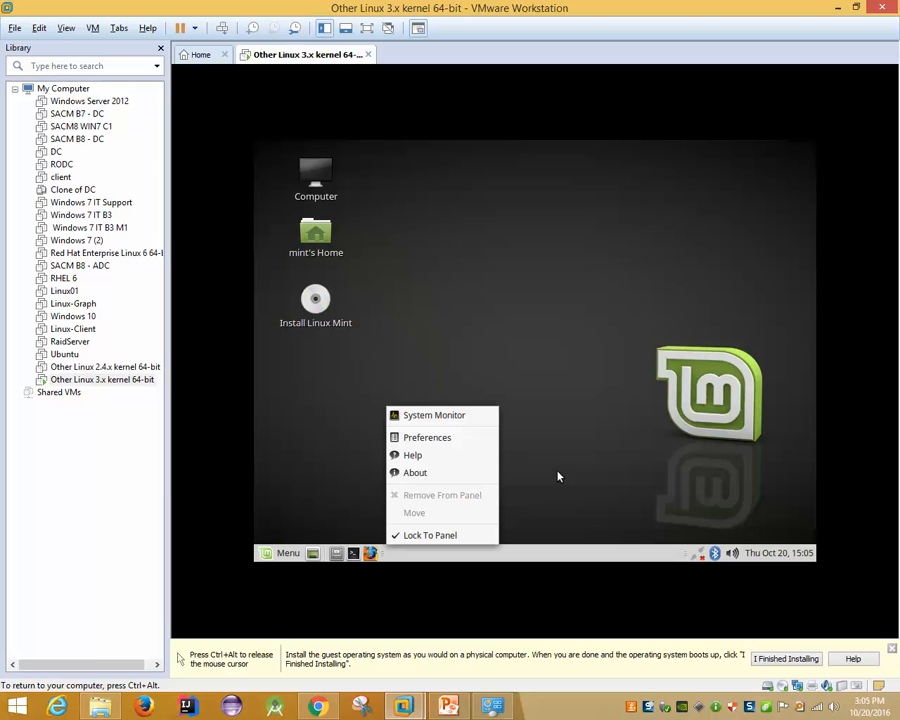
key("ctrl+alt")
left_click(588, 375)
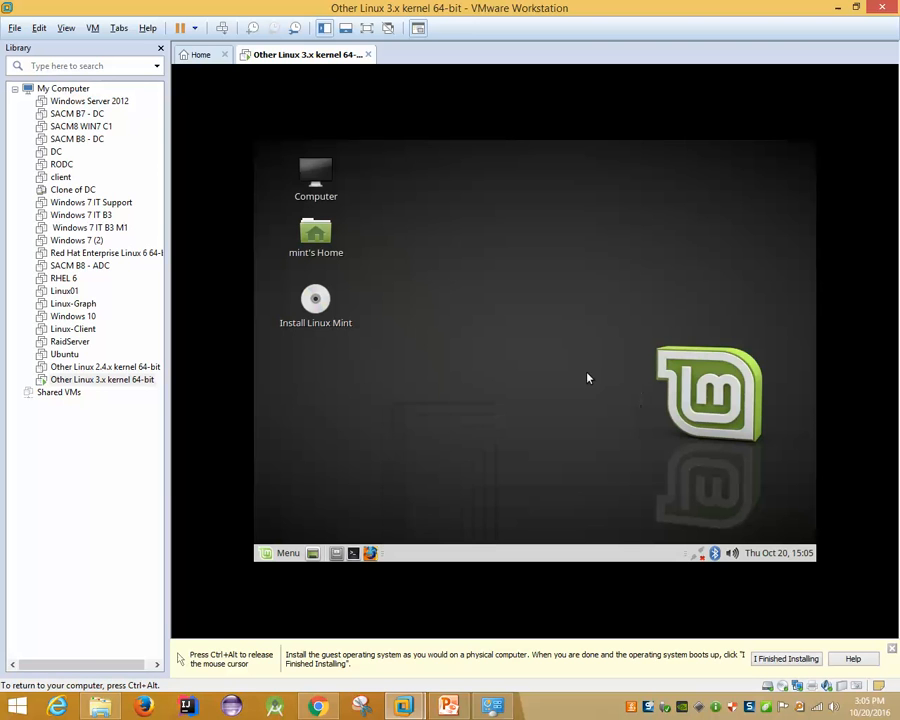
- Open the Linux Mint Control Center and bring up the main menu again
left_click(284, 553)
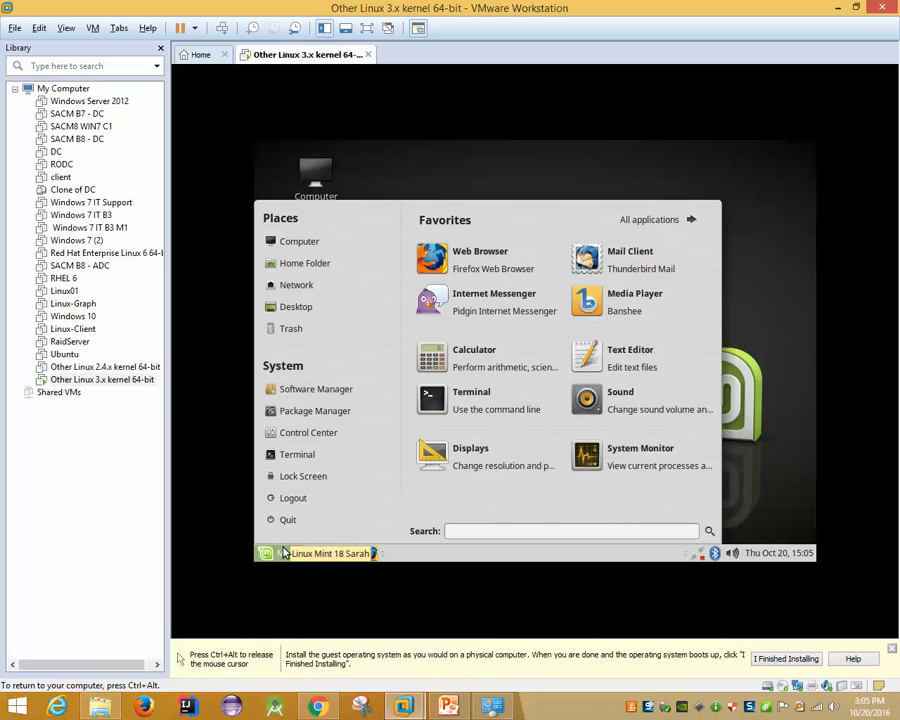
left_click(281, 433)
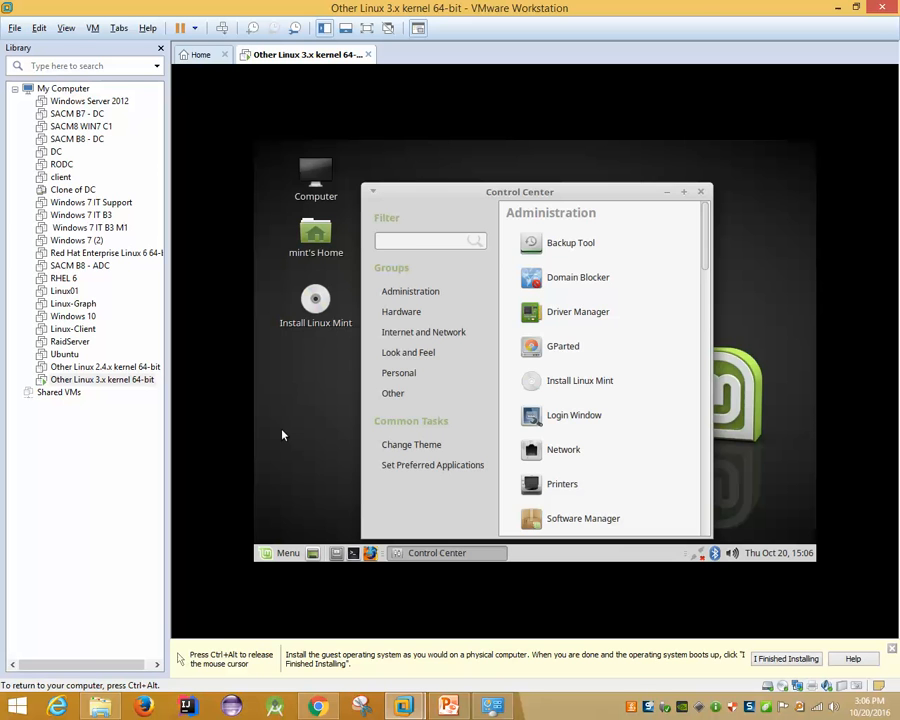
key("super")
- Minimize VMware Workstation and Chrome to view the Windows desktop, and switch back to the Linux Mint virtual machine
key("ctrl+alt")
left_click(837, 6)
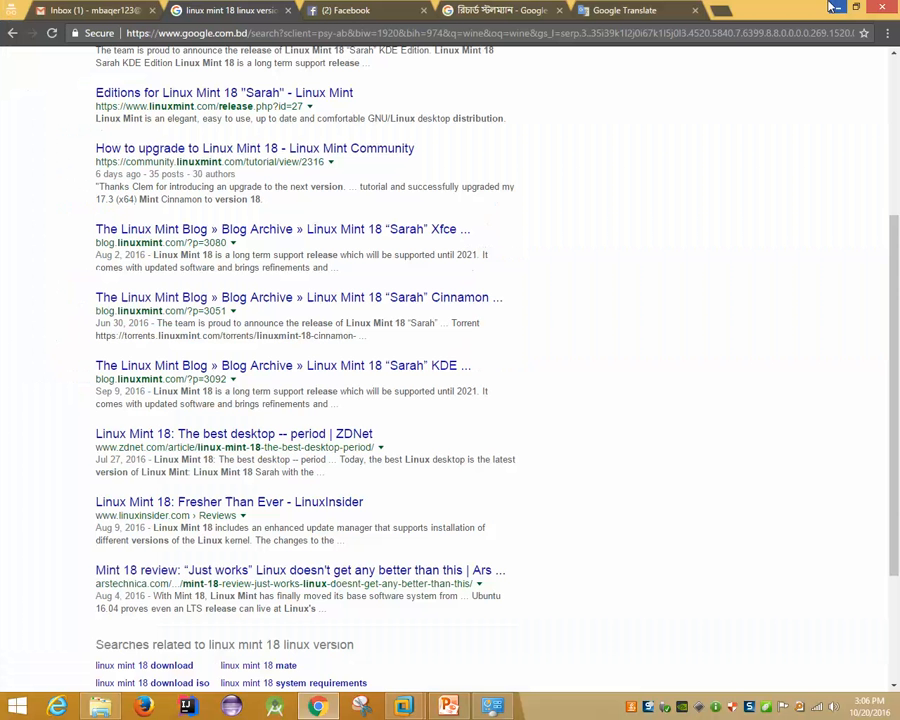
left_click(838, 6)
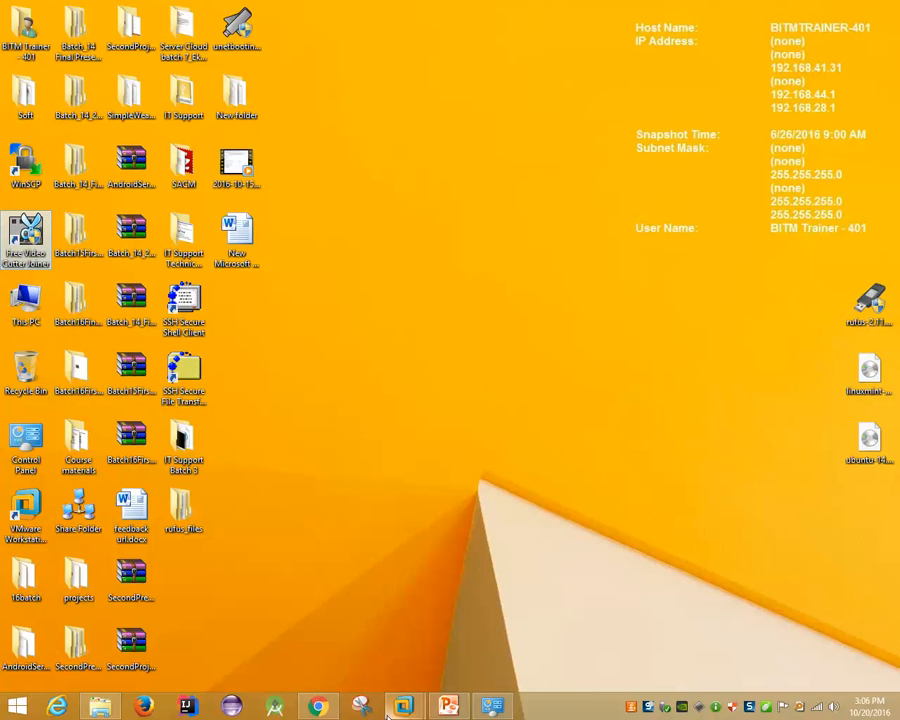
mouse_move(400, 708)
left_click(500, 592)
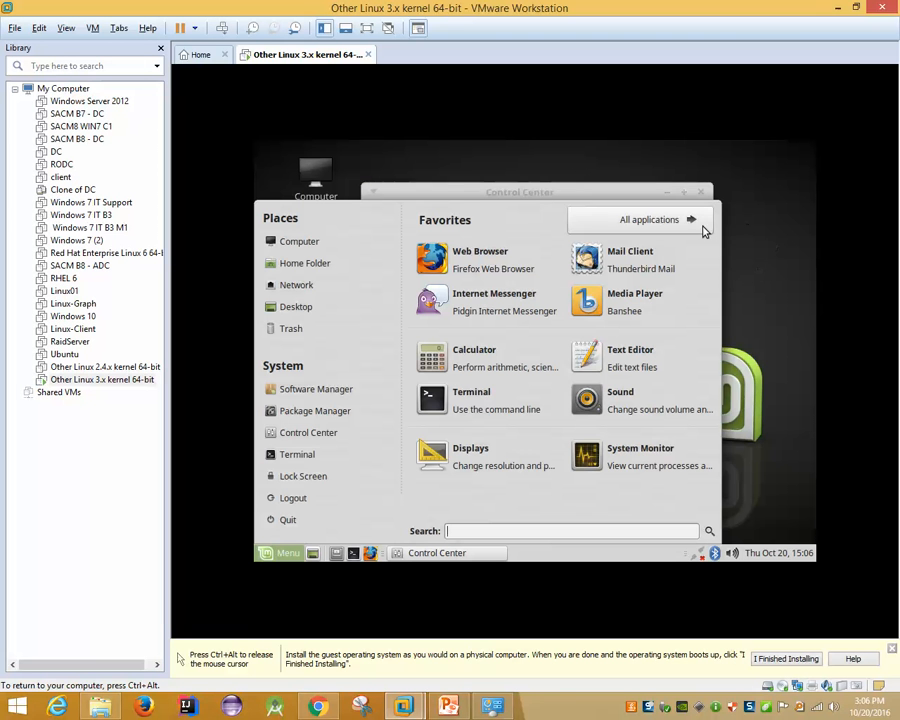
- Close the Linux Mint main menu and move the Control Center window away from the desktop icons toward the lower-right corner of the desktop
left_click(721, 184)
left_click_drag(616, 196, 607, 161)
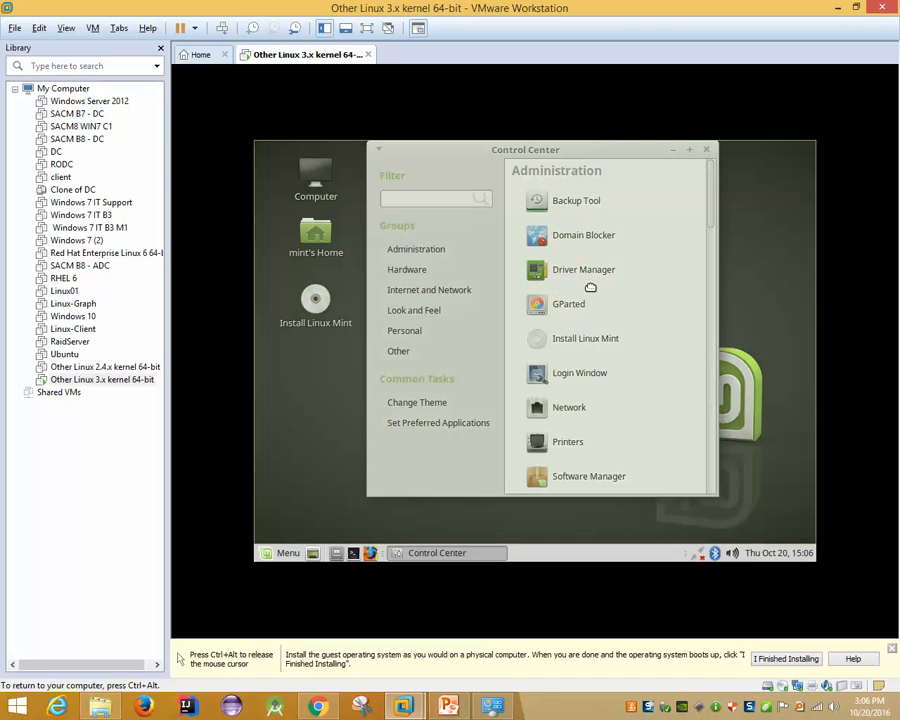
left_click_drag(737, 321, 746, 324)
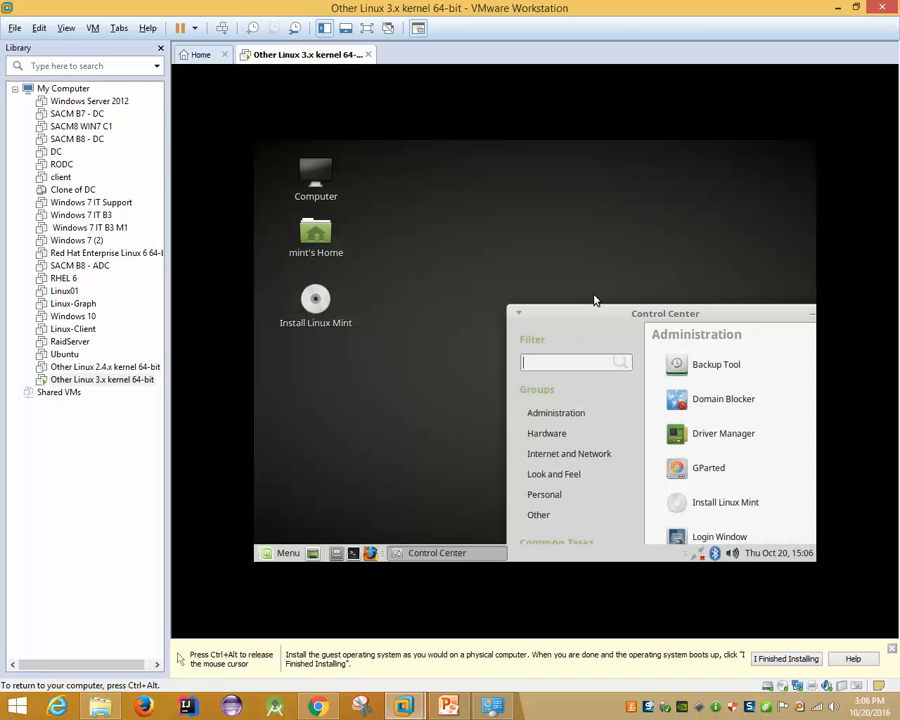
- Browse the root File System folders from the Computer desktop icon, go back, and close the file manager
double_click(316, 185)
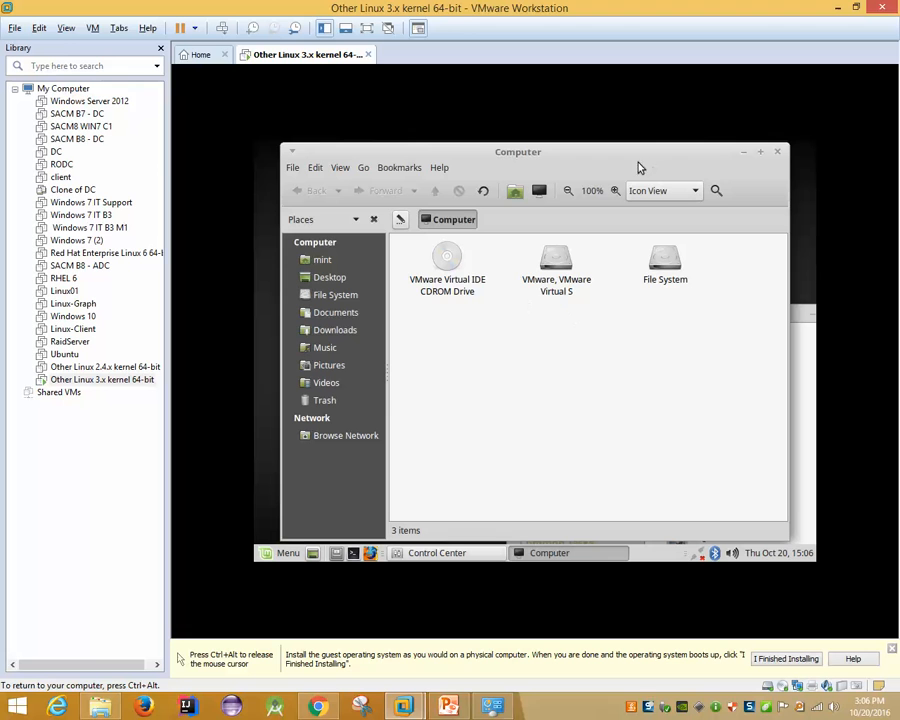
left_click(664, 268)
double_click(664, 268)
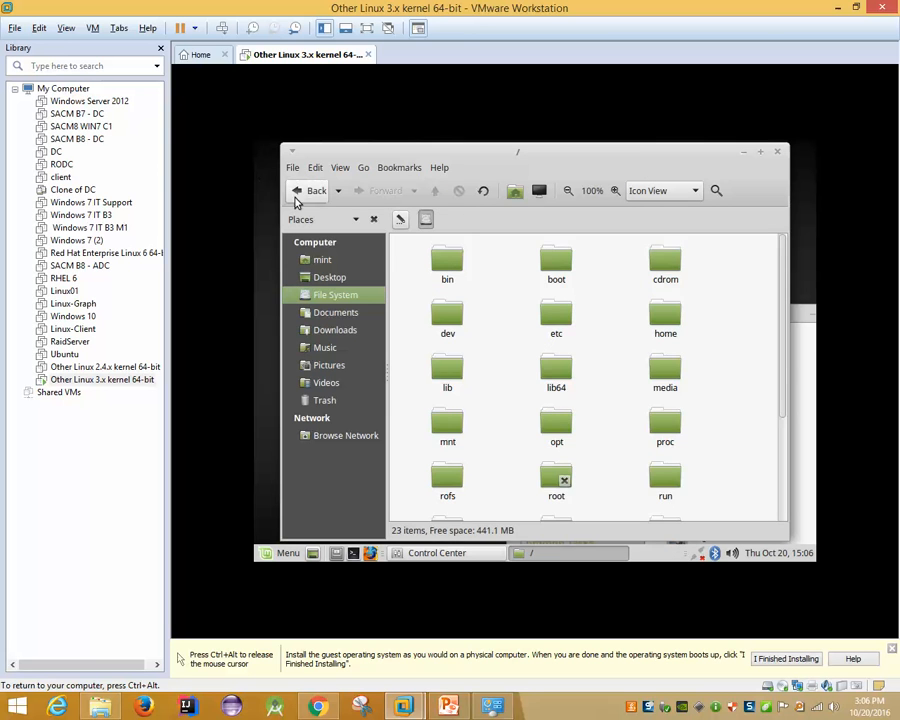
left_click(300, 190)
left_click(778, 152)
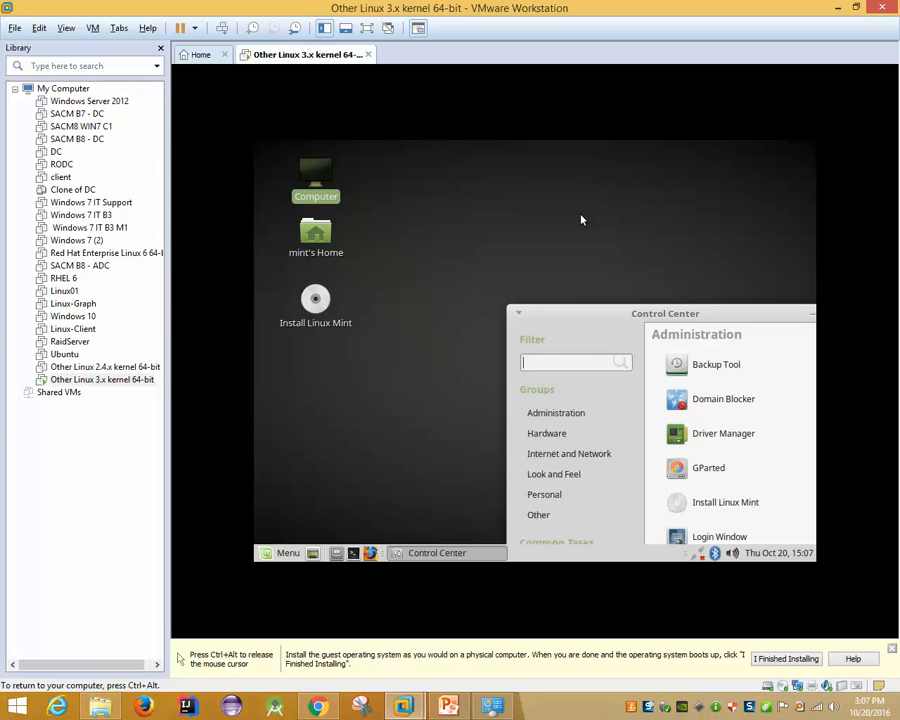
key("ctrl+alt")
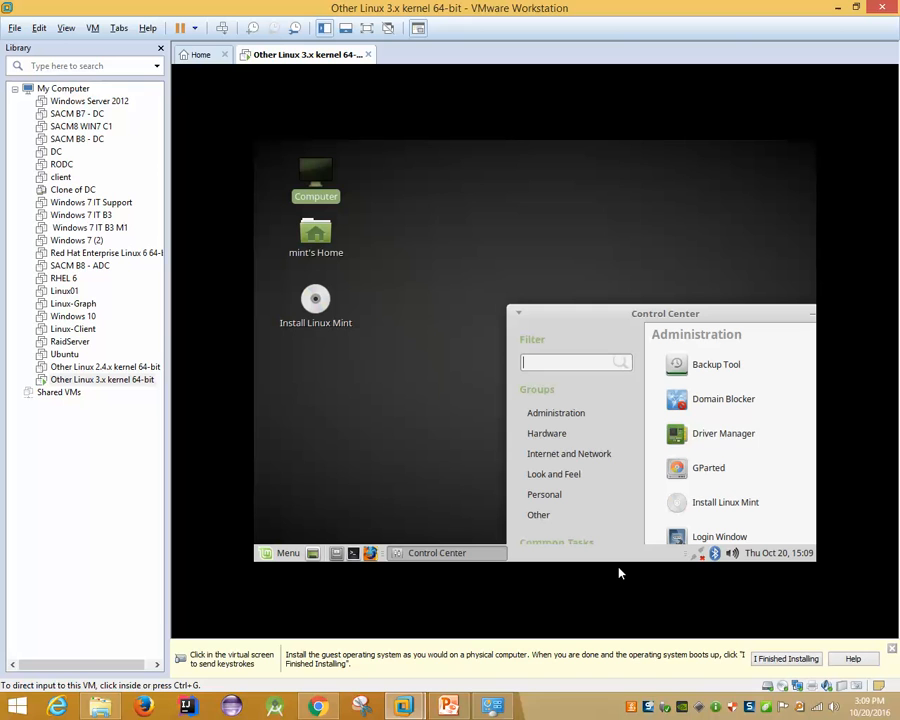
left_click(618, 572)
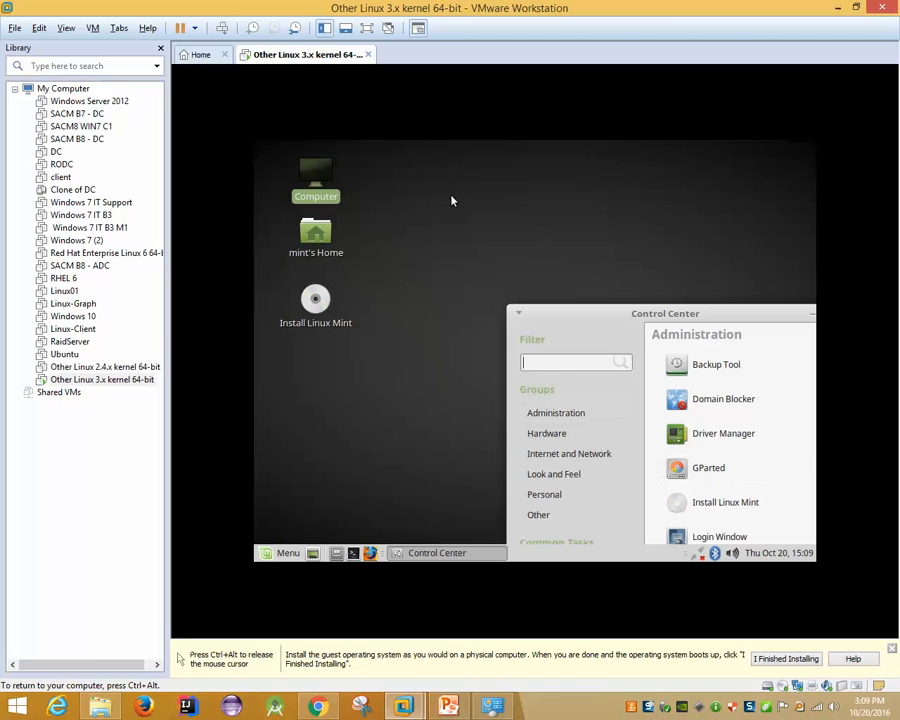
left_click(587, 263)
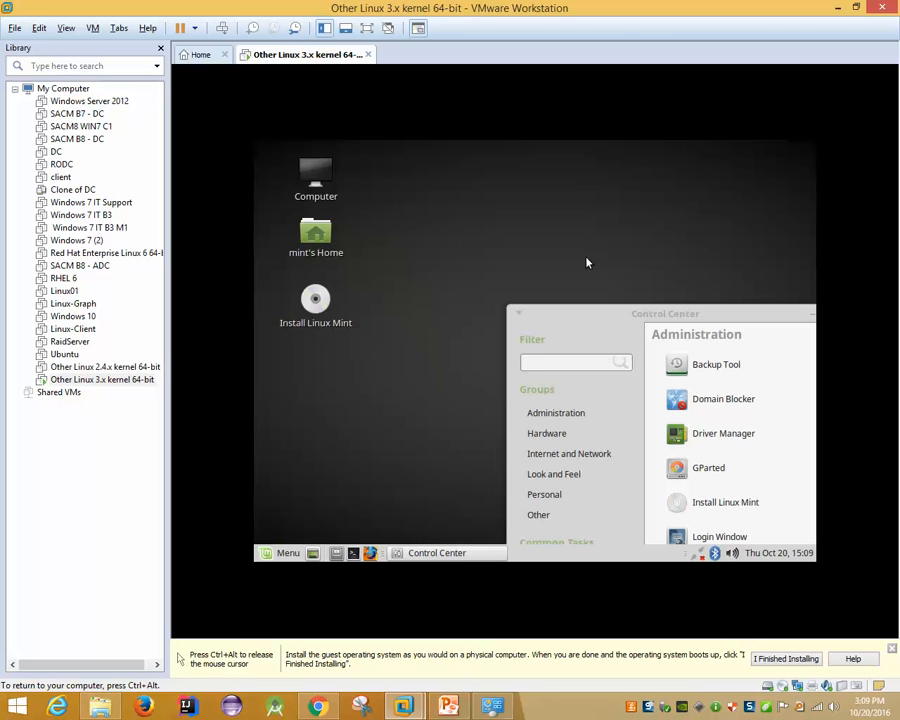
key("ctrl+alt")
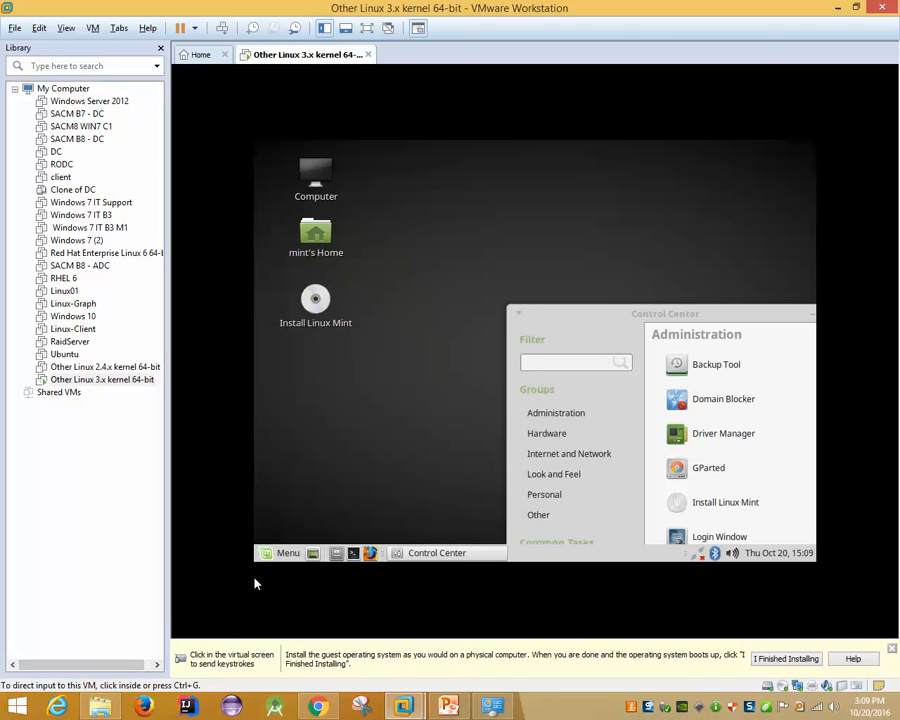
- Shut down the Linux Mint live session
left_click(268, 553)
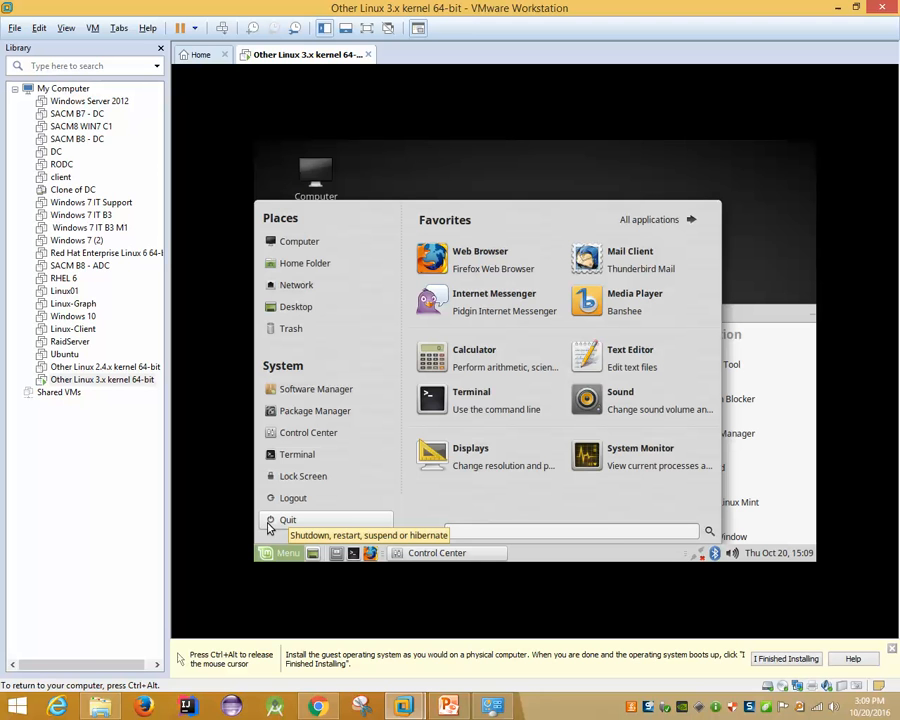
left_click(268, 524)
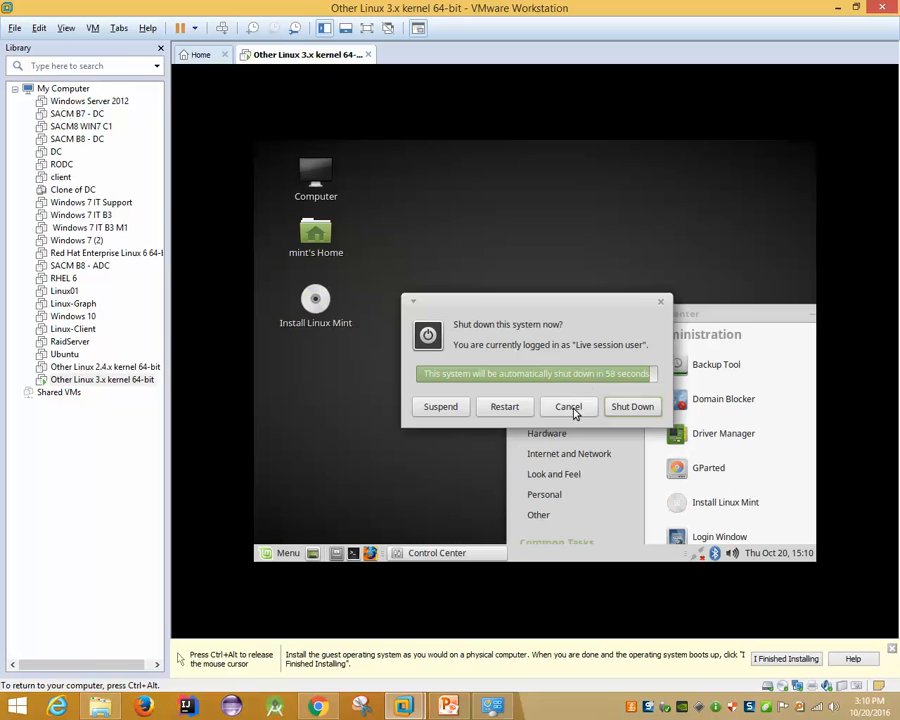
left_click(620, 406)
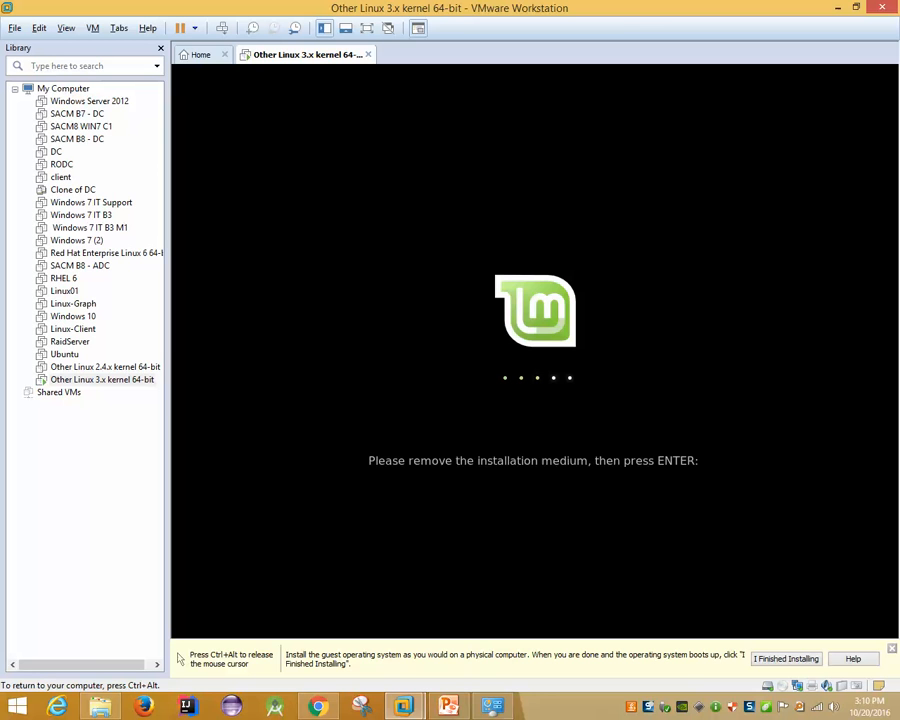
- Examine the library context options and the management options of the Other Linux 3.x kernel 64-bit virtual machine, including Delete from Disk
key("ctrl+alt")
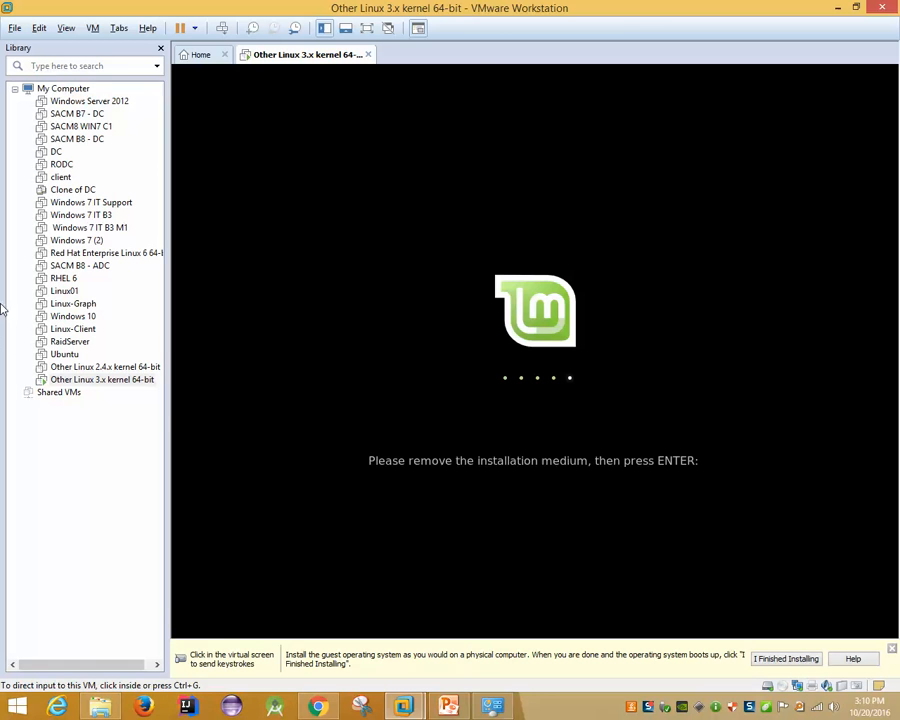
right_click(63, 370)
left_click(83, 14)
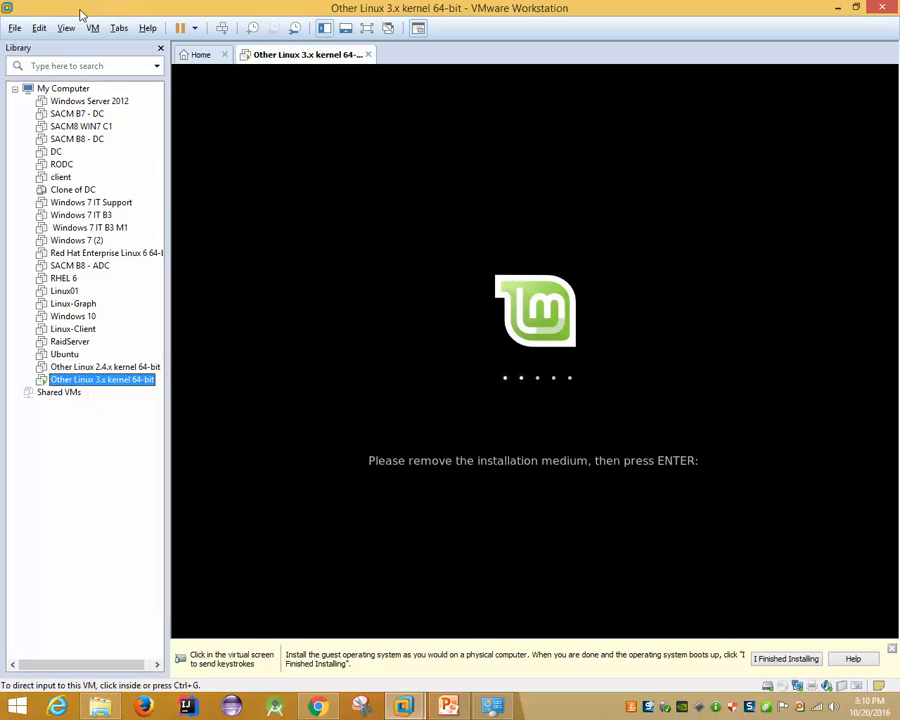
left_click(91, 29)
mouse_move(258, 180)
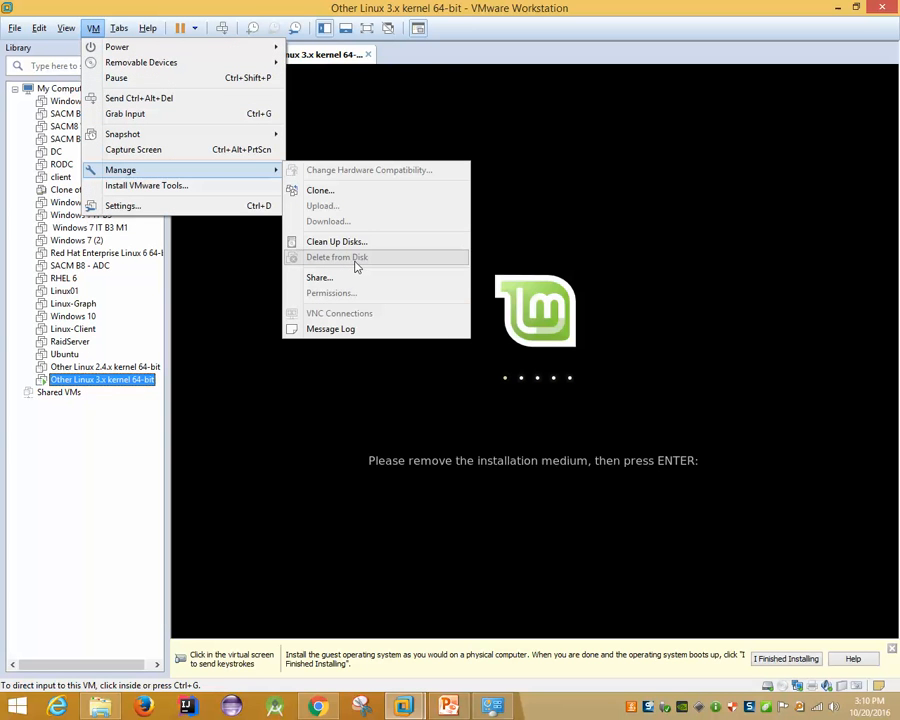
right_click(115, 380)
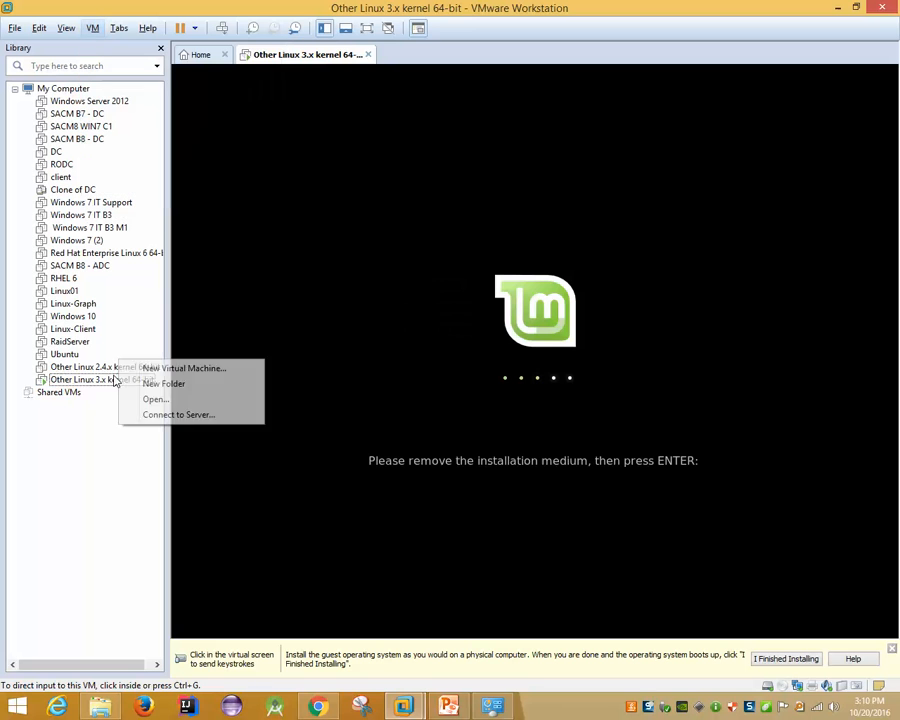
right_click(58, 329)
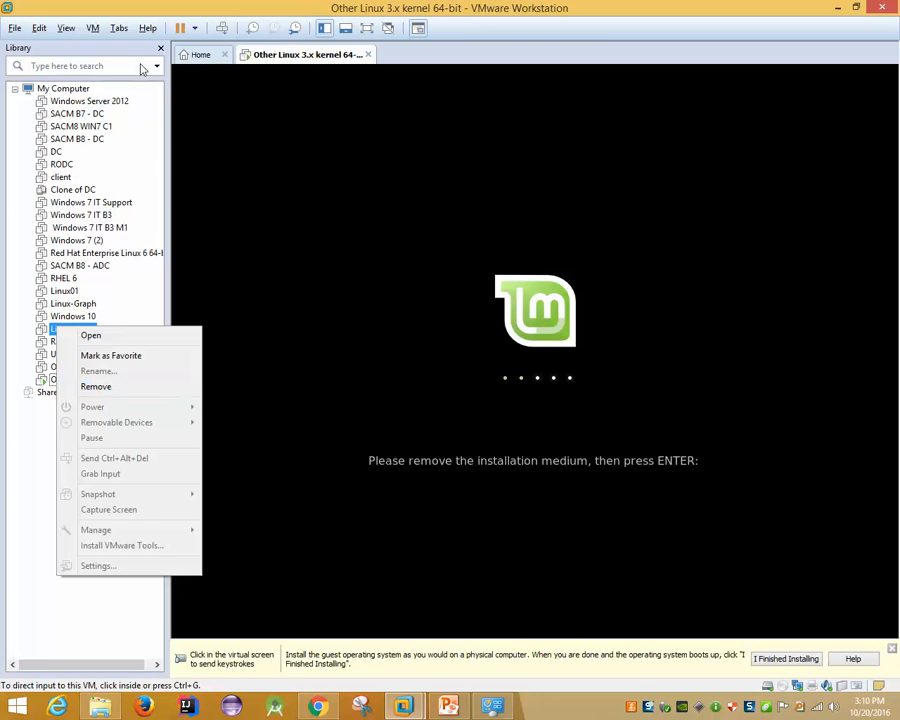
left_click(92, 30)
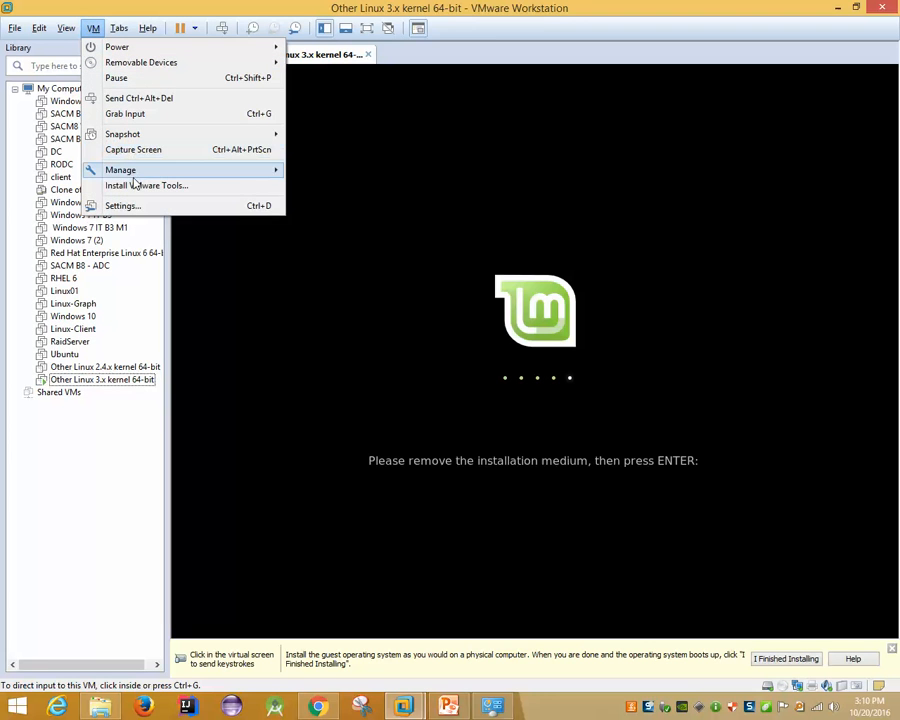
mouse_move(181, 176)
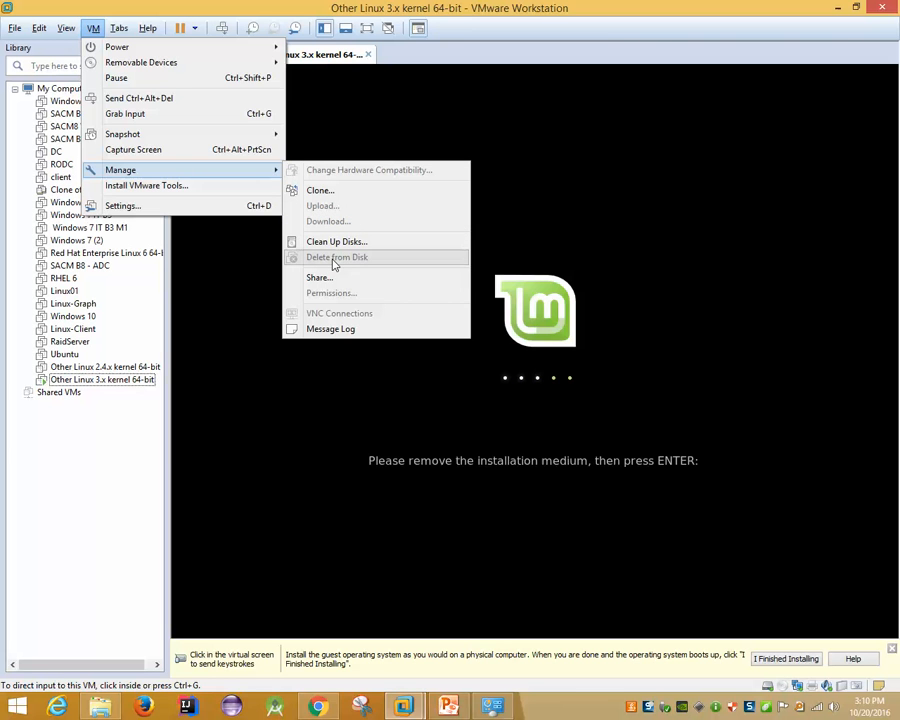
left_click(471, 5)
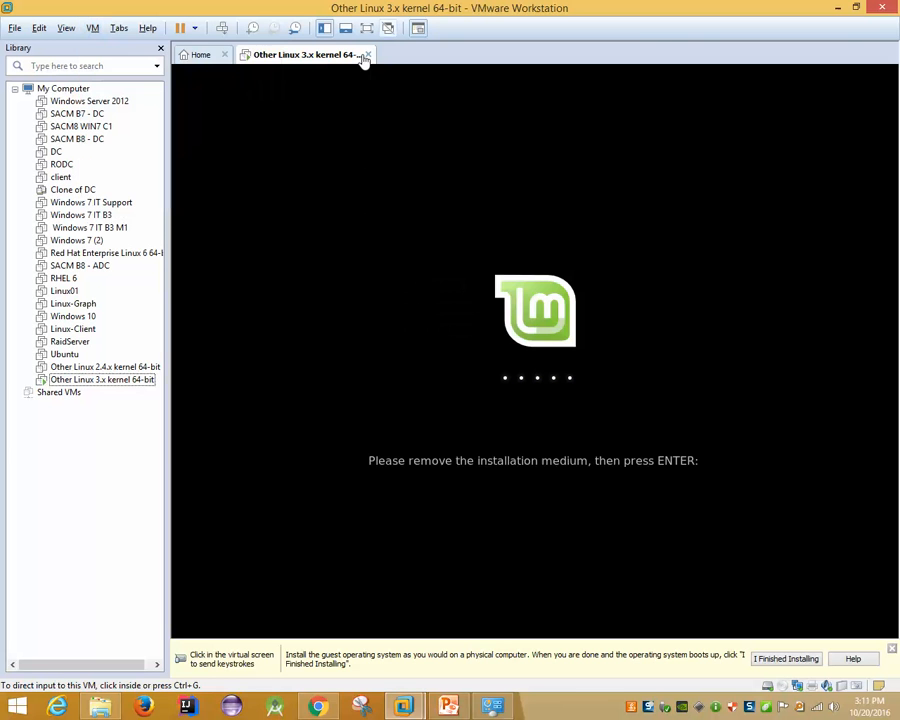
- Close the Other Linux 3.x kernel 64-bit virtual machine by powering it off, and minimize VMware Workstation
left_click(368, 55)
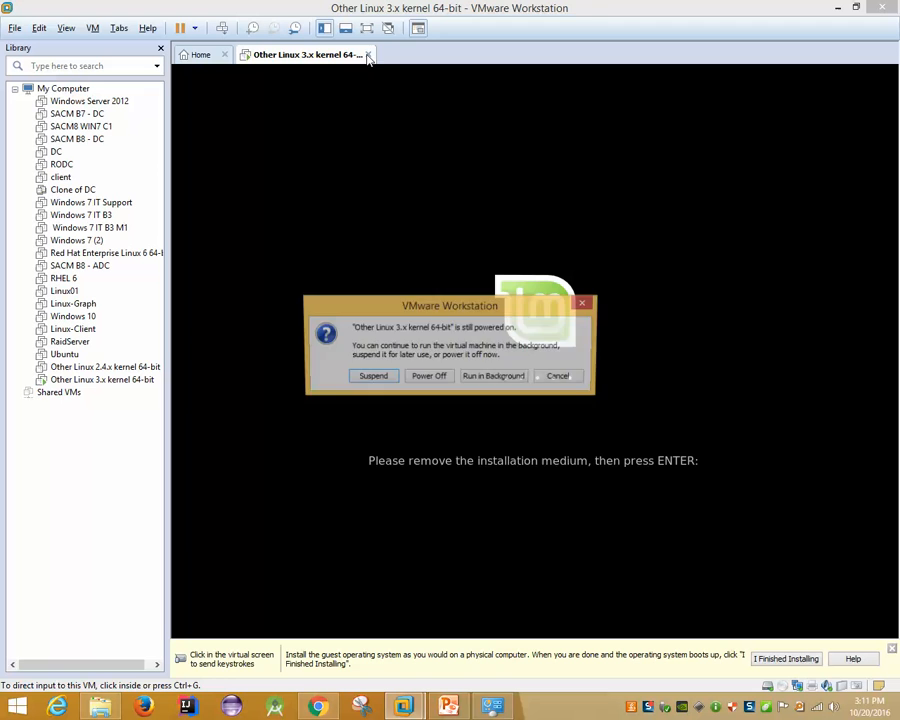
left_click(430, 377)
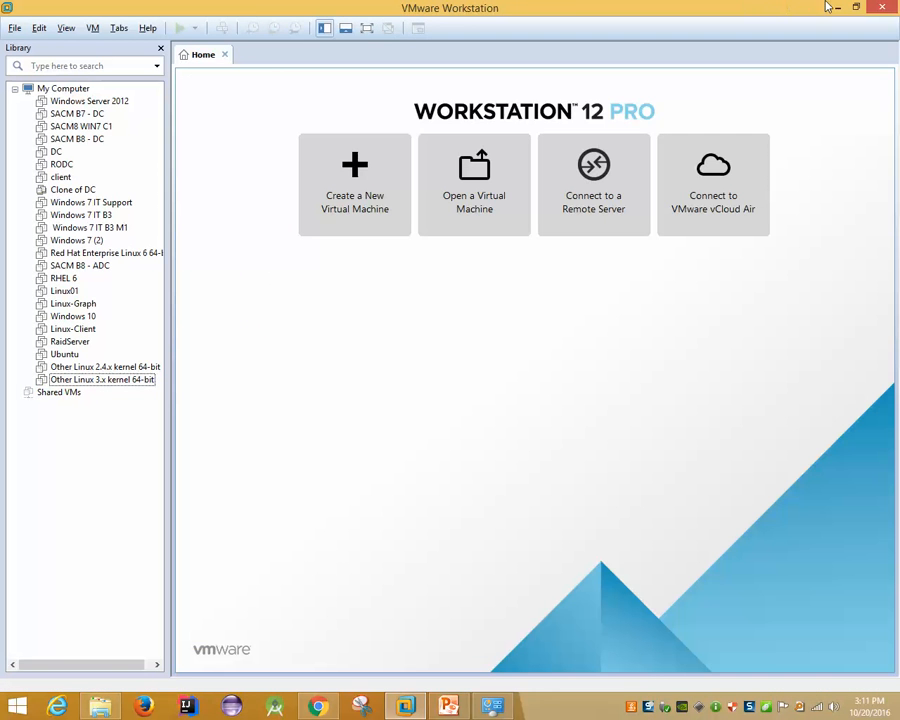
left_click(836, 7)
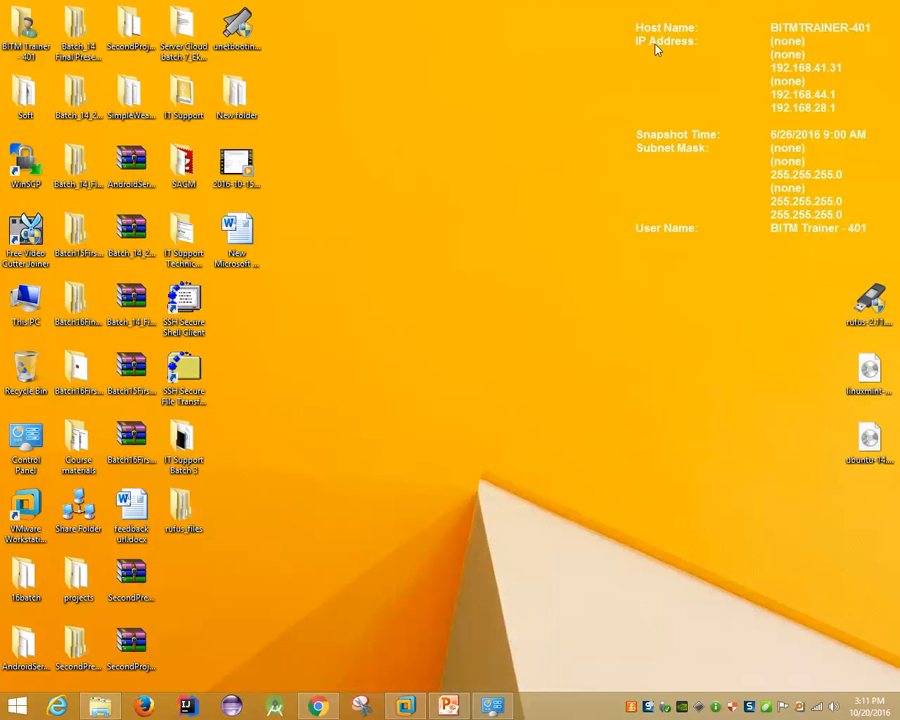